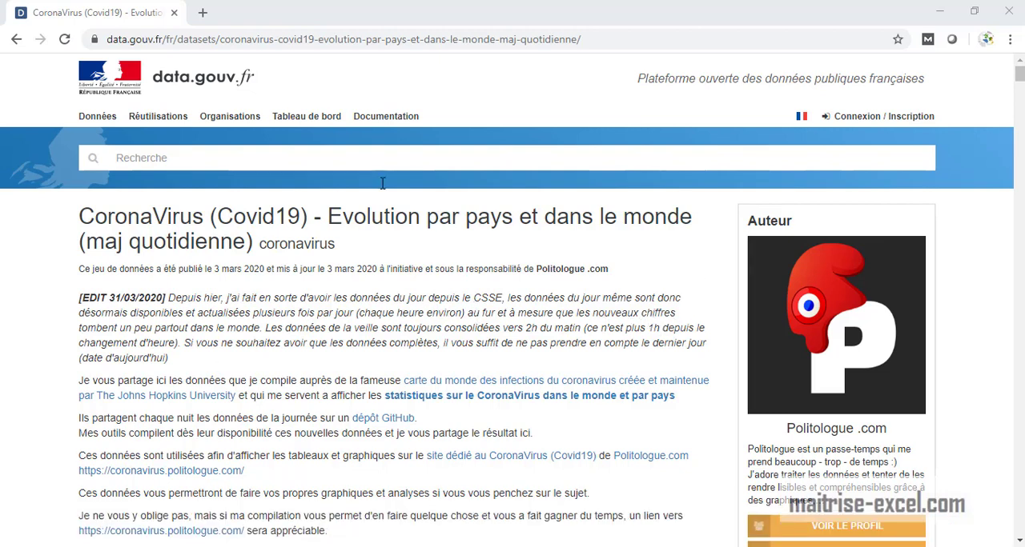
- Search the web in a new tab for "coronavirus xls" and open the data.gouv.fr CoronaVirus (Covid19) dataset result
{"action": "left_click", "coordinate": [202, 13]}
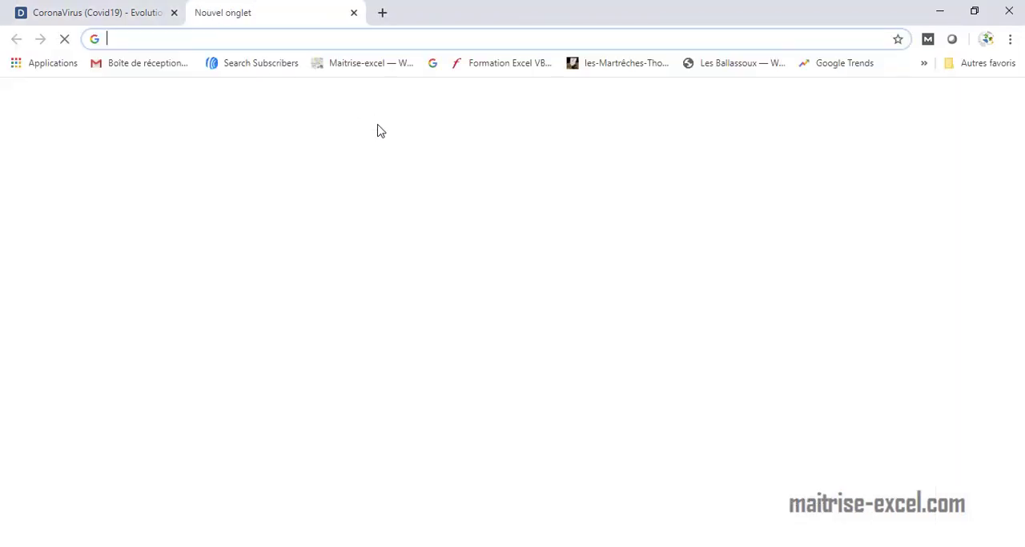
{"action": "type", "text": "cor"}
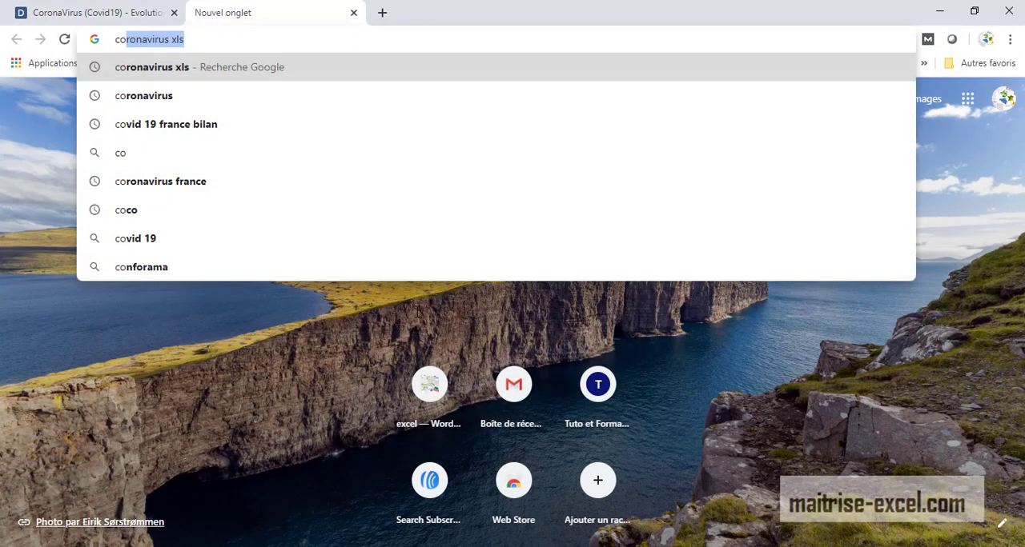
{"action": "left_click", "coordinate": [174, 72]}
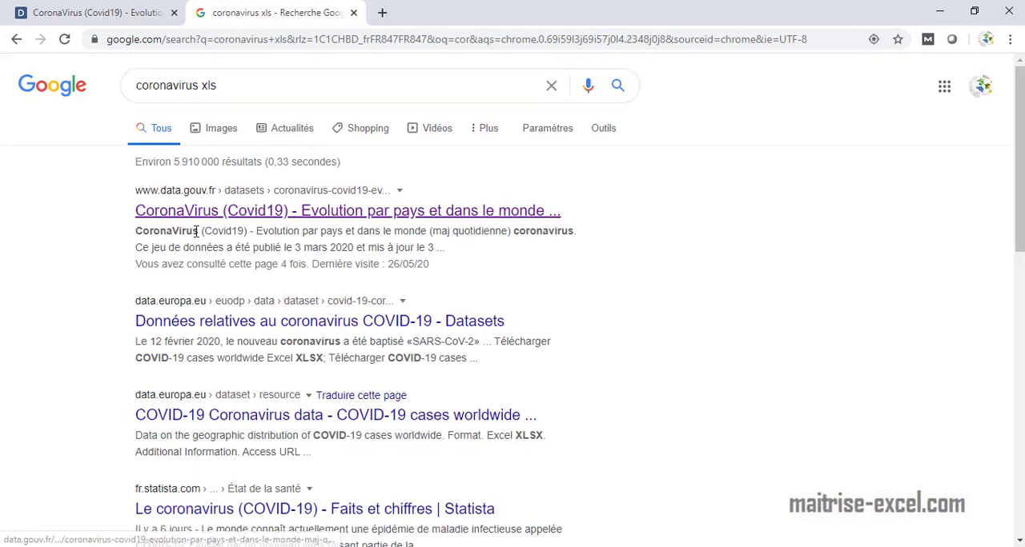
{"action": "left_click", "coordinate": [204, 213]}
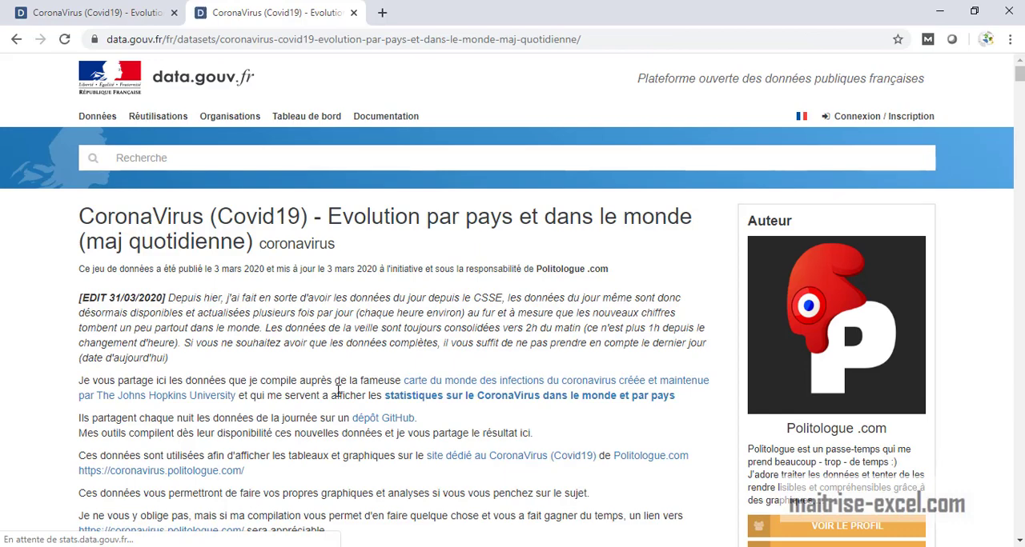
- Download the "Evolution par jour et par pays (CSV)" resource and show the downloaded file in its folder
{"action": "scroll", "coordinate": [372, 424], "scroll_direction": "down", "scroll_amount": 12}
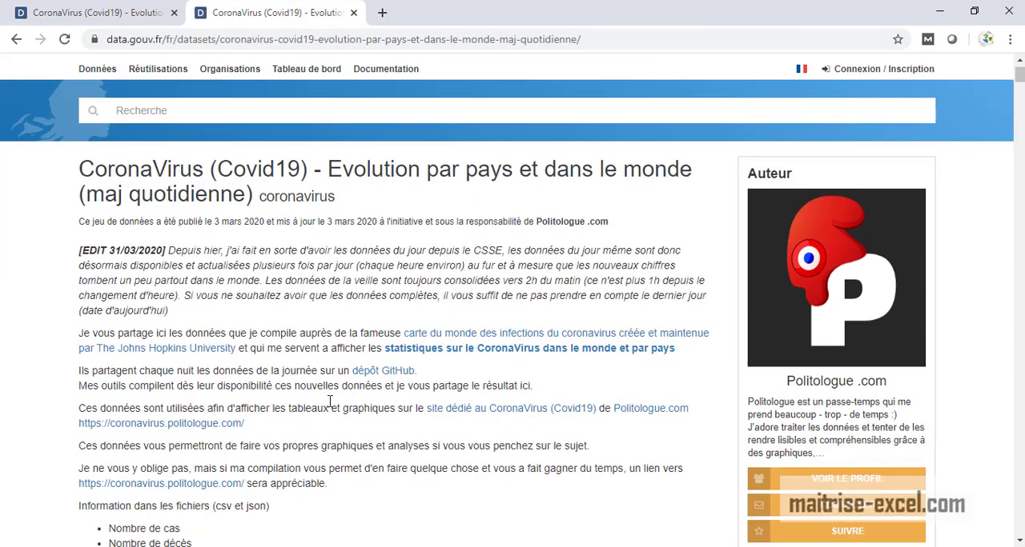
{"action": "scroll", "coordinate": [378, 428], "scroll_direction": "down", "scroll_amount": 3}
{"action": "scroll", "coordinate": [378, 428], "scroll_direction": "up", "scroll_amount": 3}
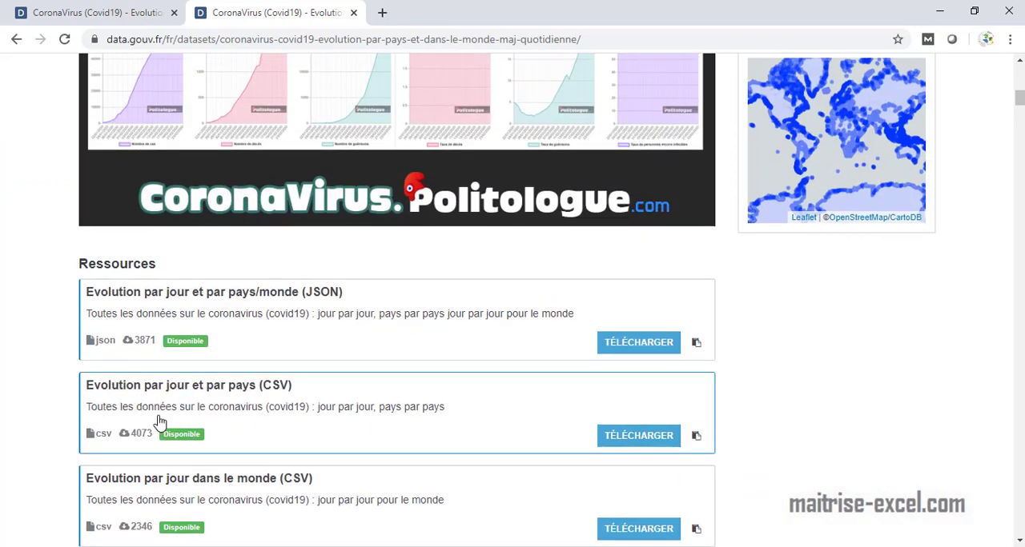
{"action": "left_click", "coordinate": [658, 445]}
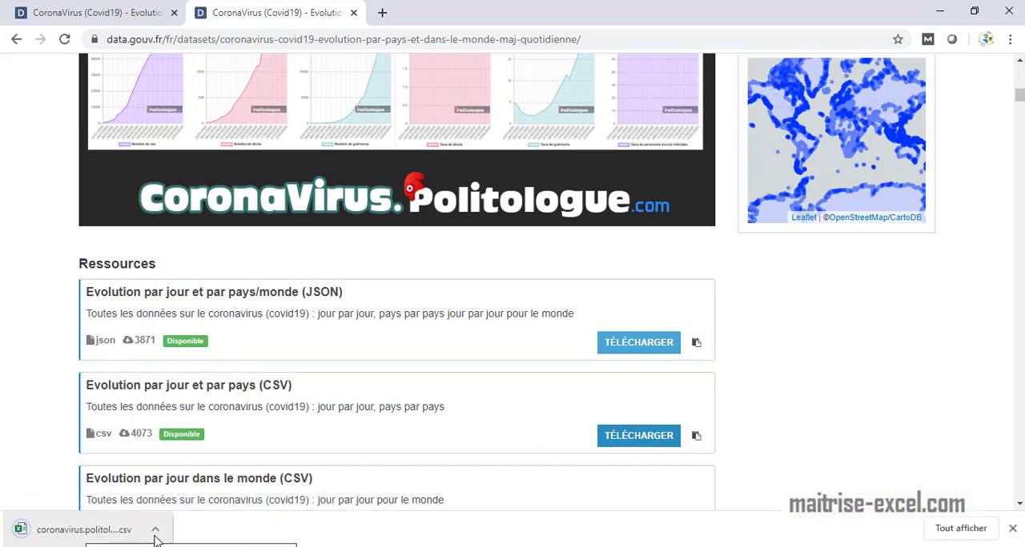
{"action": "left_click", "coordinate": [471, 489]}
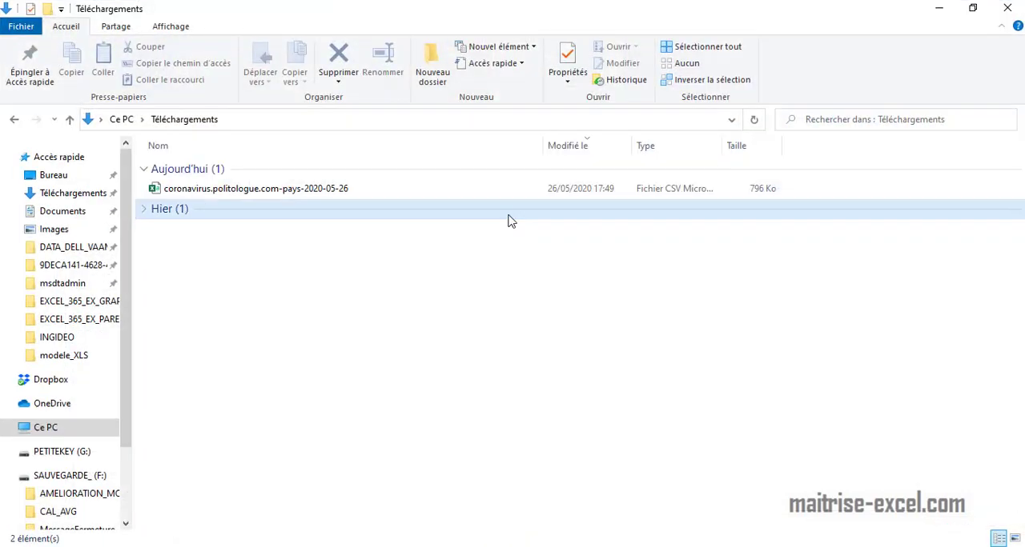
- Rename the downloaded CSV file as coronavirus_politologue_com_pays_2020_05_26, with underscores replacing the dots and hyphens
{"action": "left_click", "coordinate": [230, 192]}
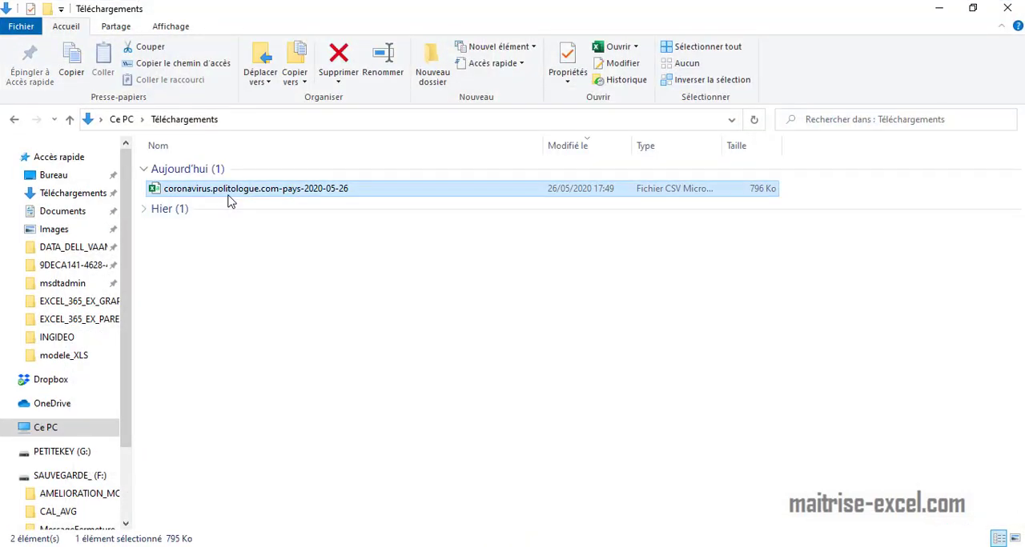
{"action": "right_click", "coordinate": [227, 201]}
{"action": "left_click", "coordinate": [290, 510]}
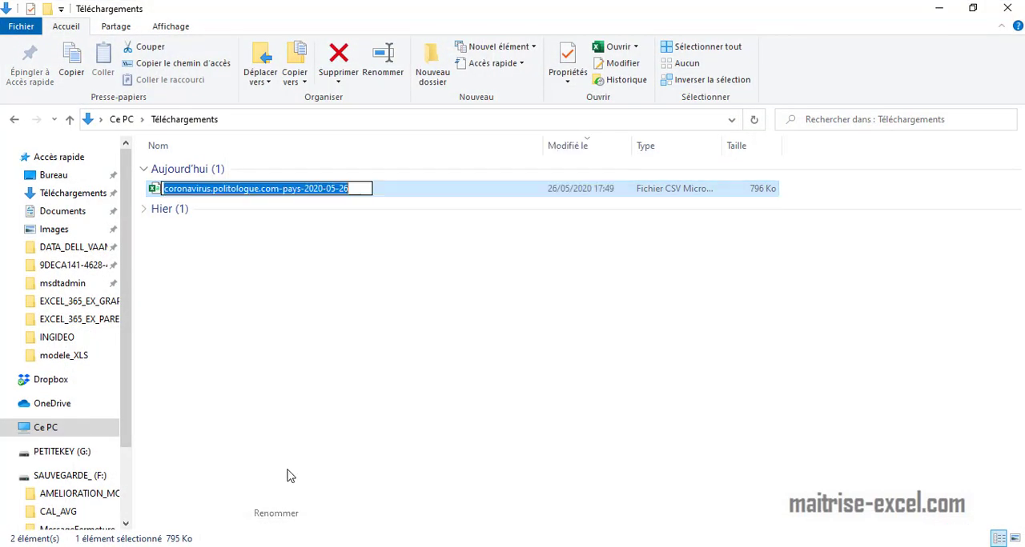
{"action": "left_click", "coordinate": [214, 188]}
{"action": "key", "text": "BackSpace"}
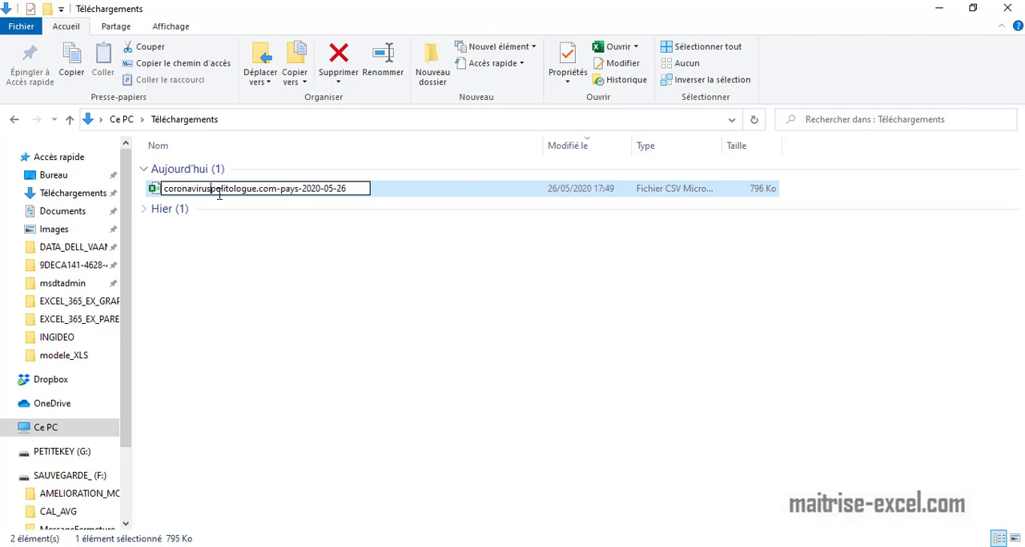
{"action": "type", "text": "_"}
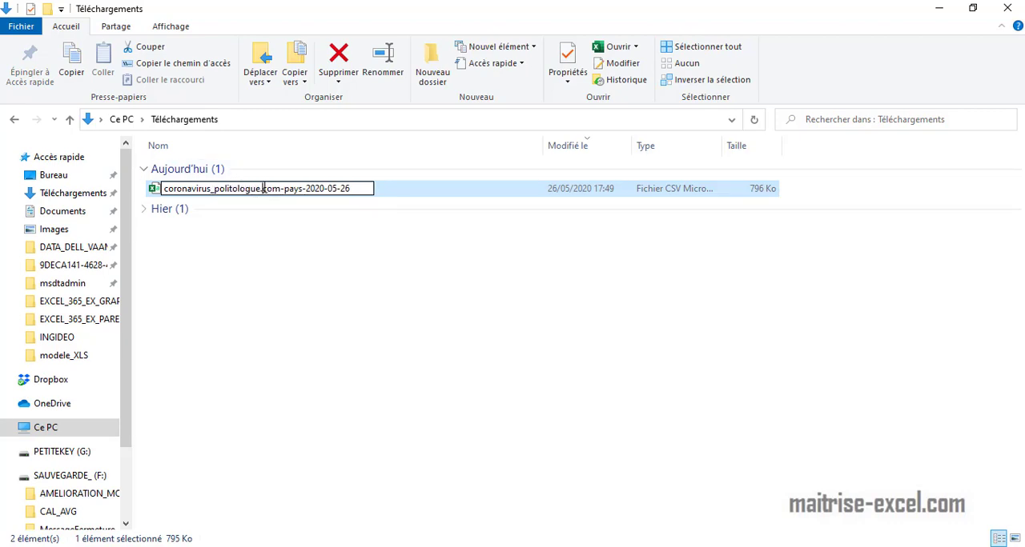
{"action": "left_click", "coordinate": [265, 189]}
{"action": "key", "text": "BackSpace"}
{"action": "type", "text": "_"}
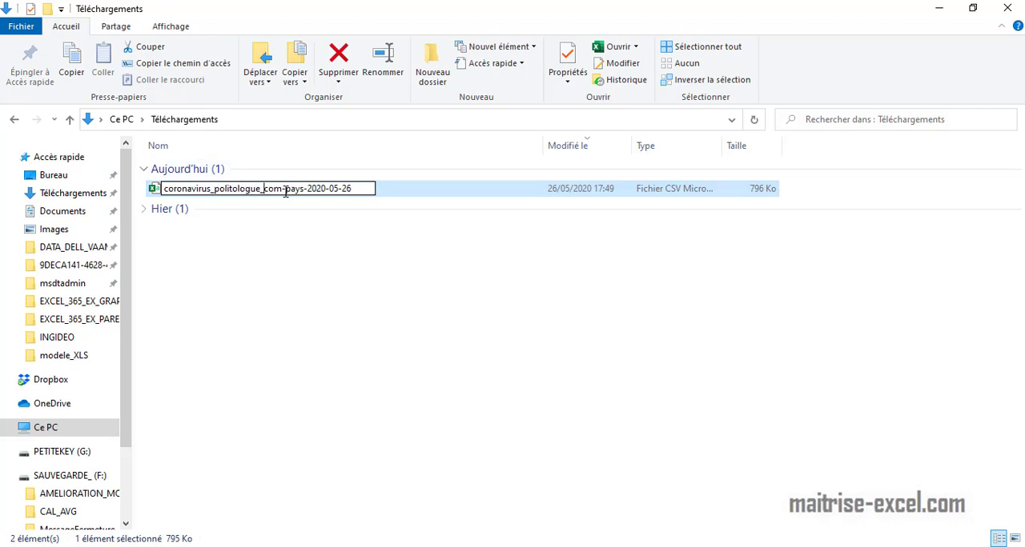
{"action": "key", "text": "BackSpace"}
{"action": "type", "text": "_"}
{"action": "left_click", "coordinate": [309, 188]}
{"action": "key", "text": "BackSpace"}
{"action": "type", "text": "_05_"}
{"action": "key", "text": "Return"}
- Switch to Excel and open the CSV file coronavirus_politologue_com_pays_2020_05_26
{"action": "key", "text": "alt+Tab"}
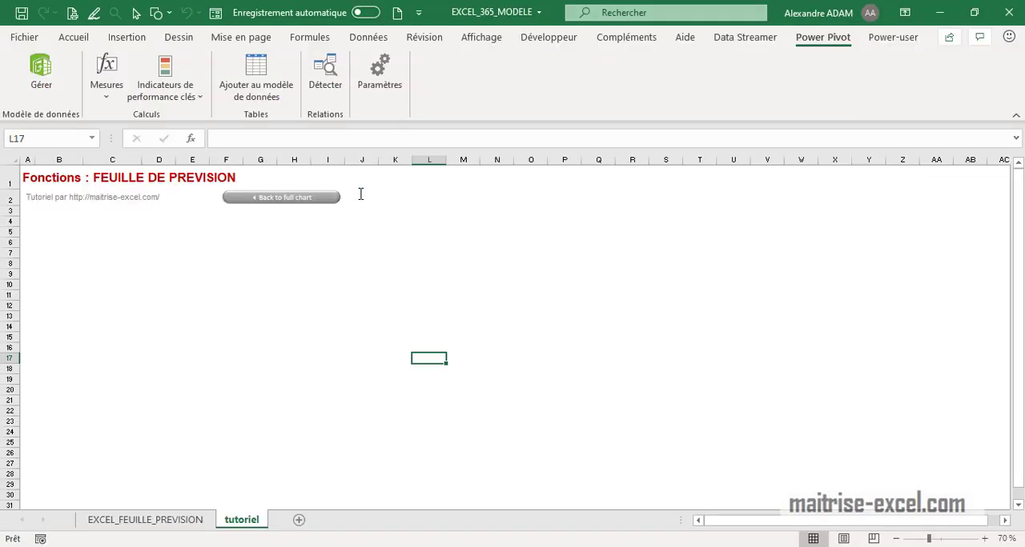
{"action": "left_click", "coordinate": [419, 258]}
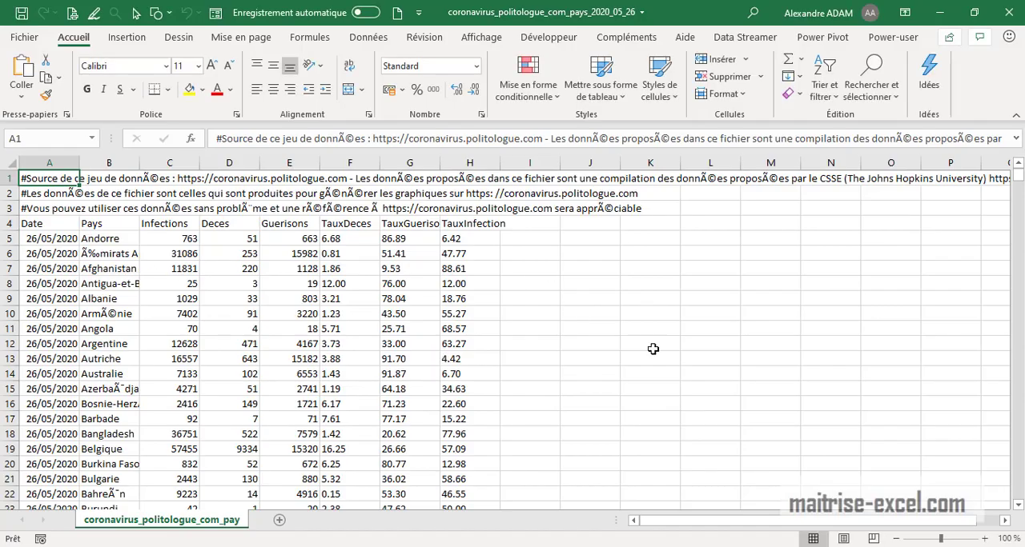
{"action": "left_click", "coordinate": [653, 349]}
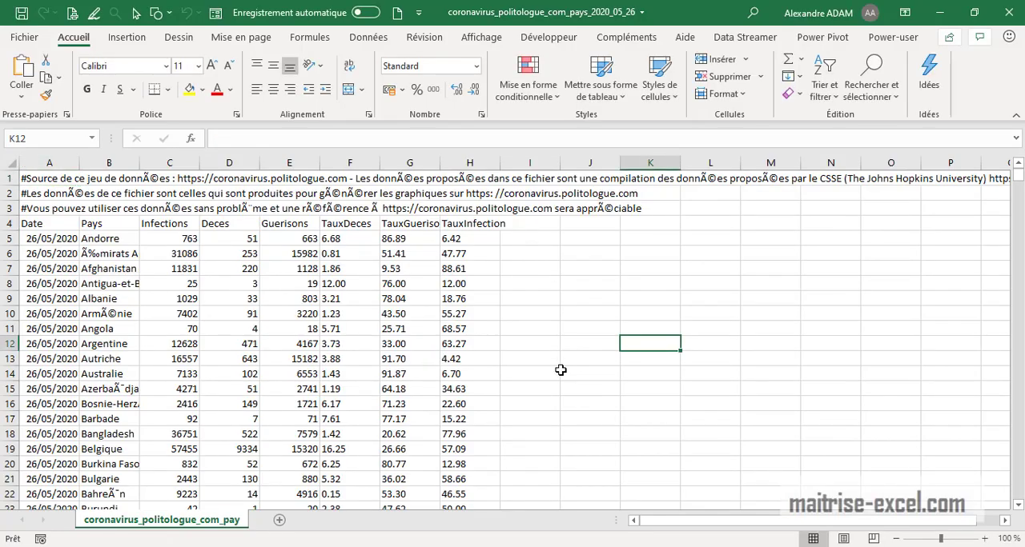
- Examine the column header row and the three comment lines above it in the CSV sheet
{"action": "left_click", "coordinate": [6, 223]}
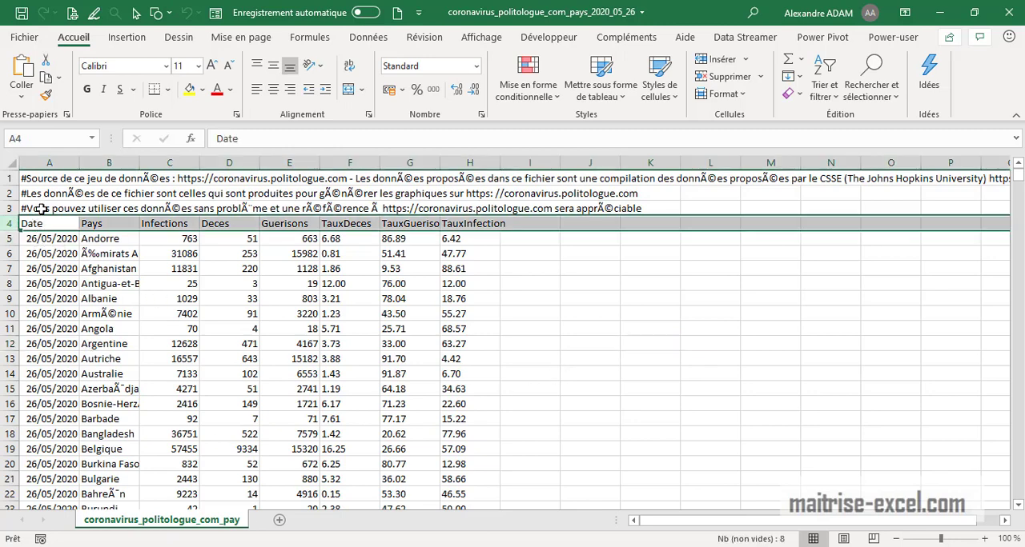
{"action": "left_click", "coordinate": [40, 209]}
{"action": "left_click", "coordinate": [44, 179]}
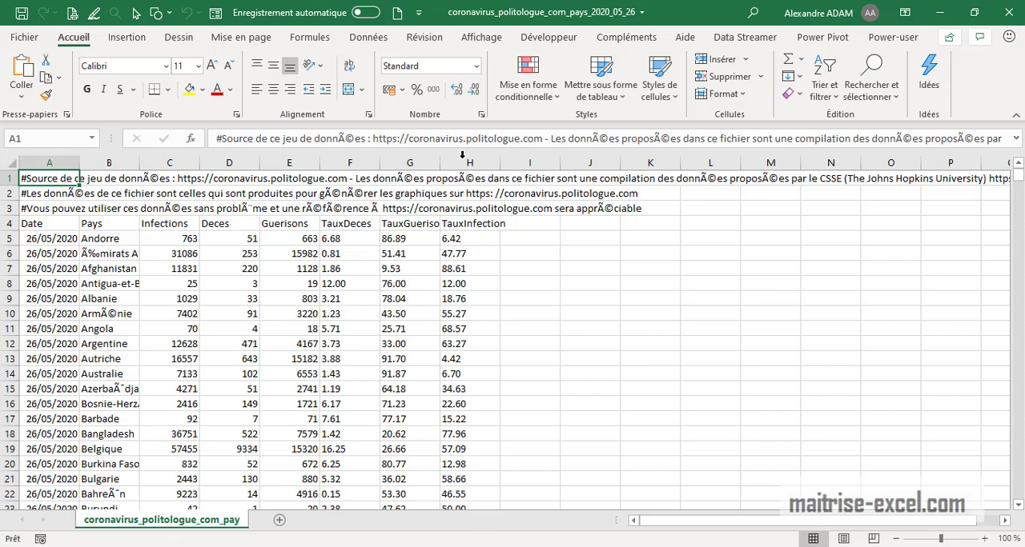
{"action": "left_click", "coordinate": [58, 196]}
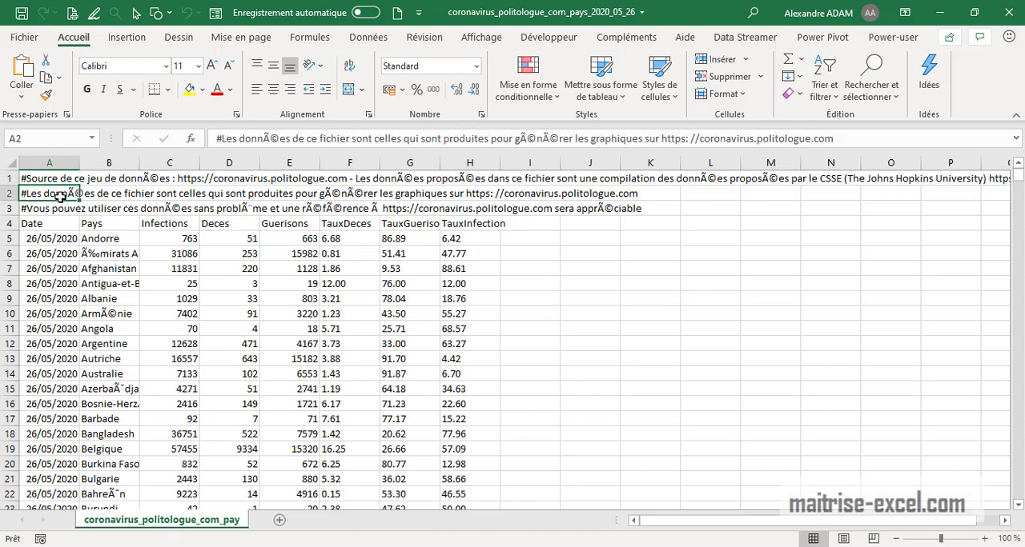
{"action": "left_click", "coordinate": [58, 211]}
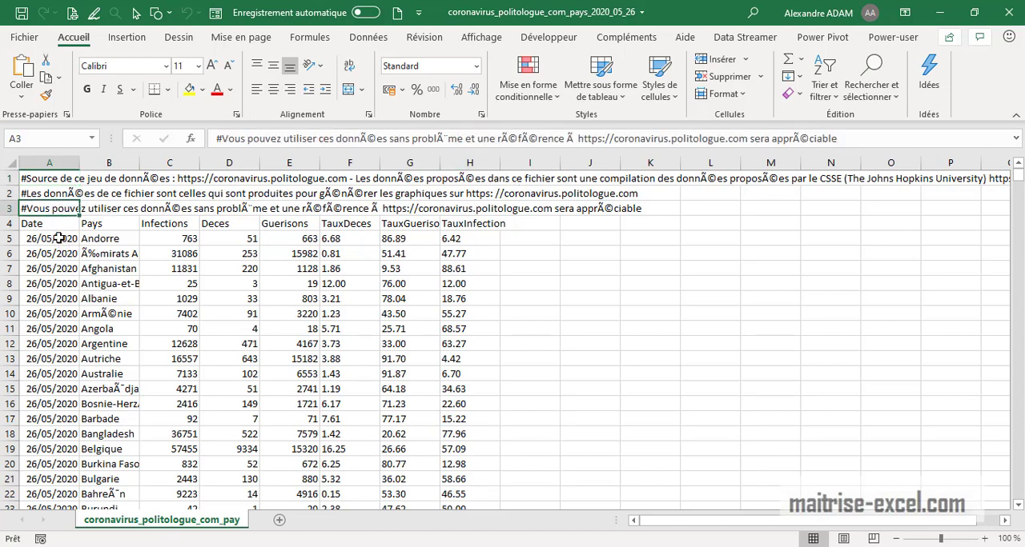
- Examine how accented characters are rendered in the country names of the Pays column
{"action": "left_click", "coordinate": [116, 239]}
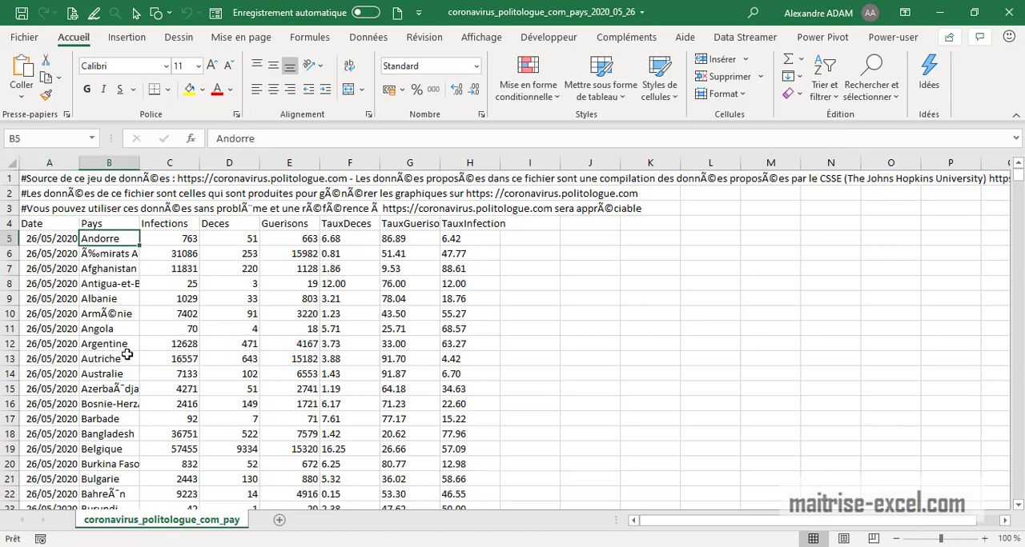
{"action": "left_click", "coordinate": [115, 253]}
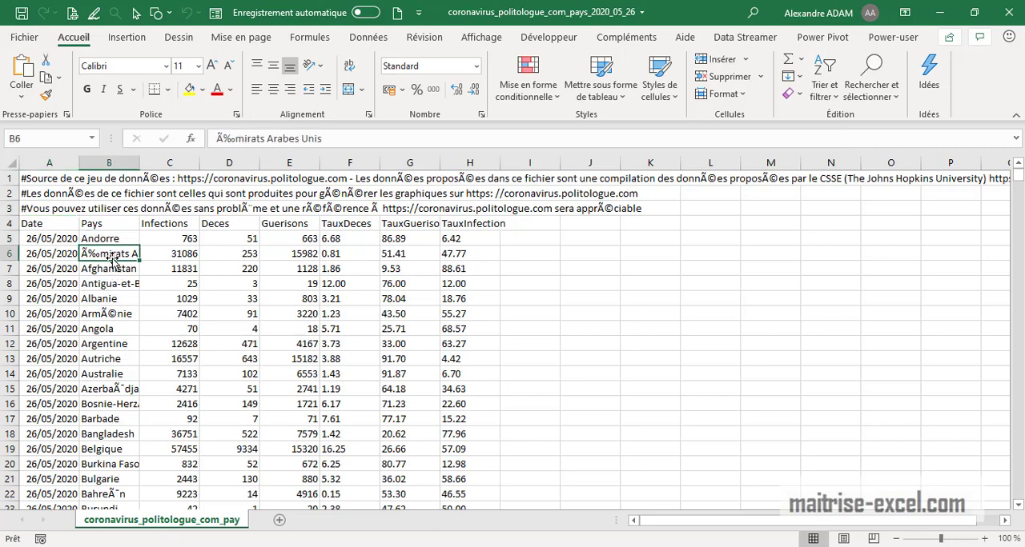
{"action": "left_click", "coordinate": [233, 141]}
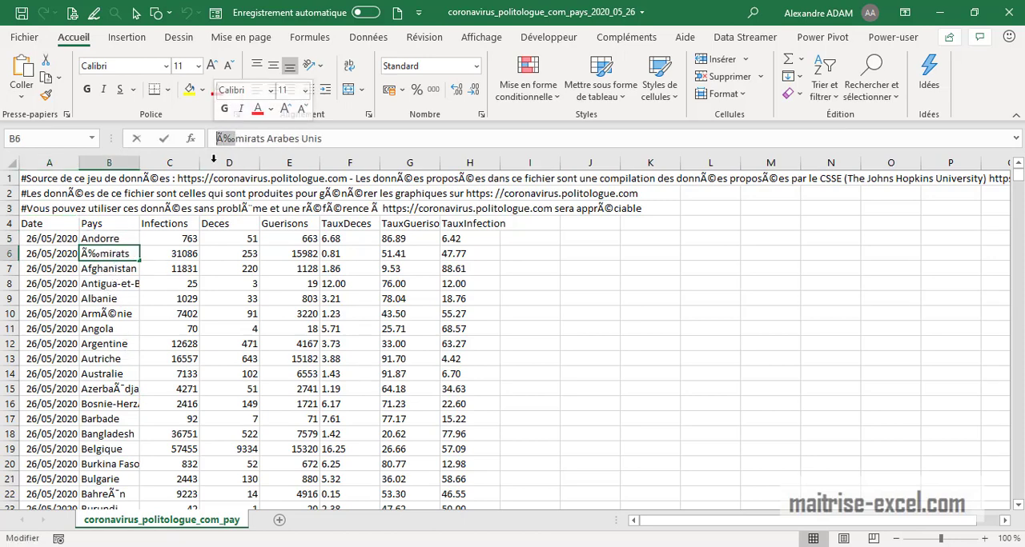
{"action": "left_click", "coordinate": [114, 407]}
{"action": "left_click", "coordinate": [123, 451]}
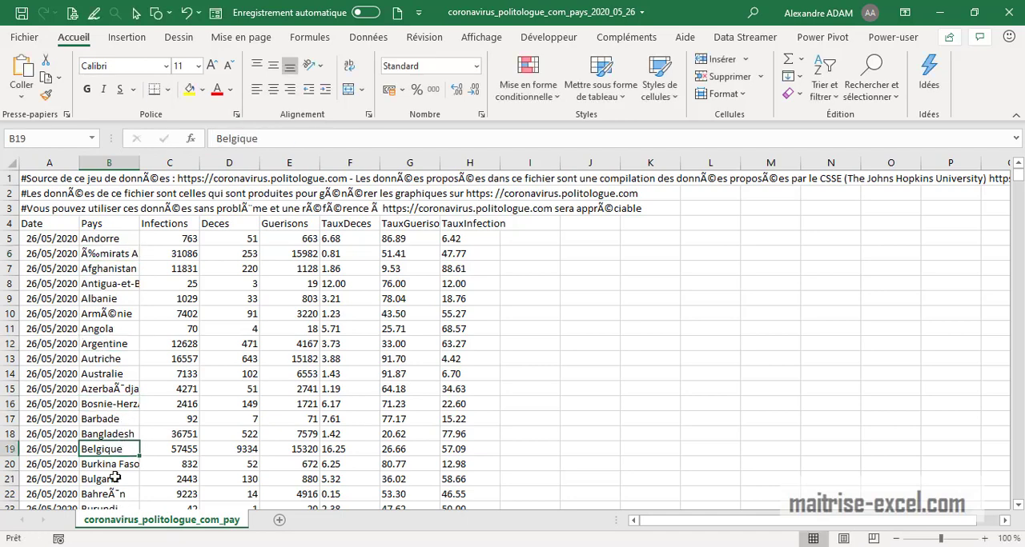
{"action": "left_click", "coordinate": [105, 257]}
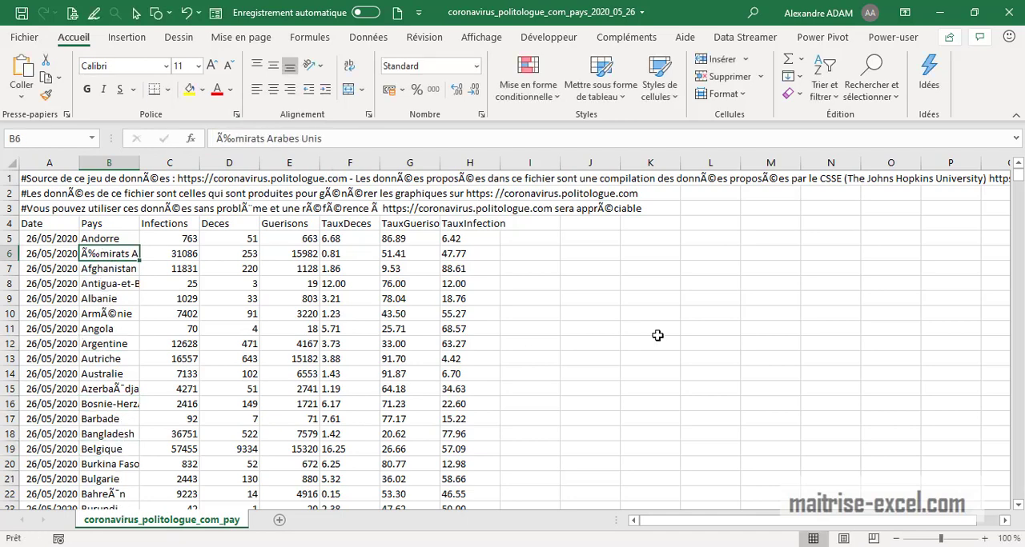
{"action": "scroll", "coordinate": [256, 419], "scroll_direction": "down", "scroll_amount": 4}
{"action": "left_click", "coordinate": [110, 402]}
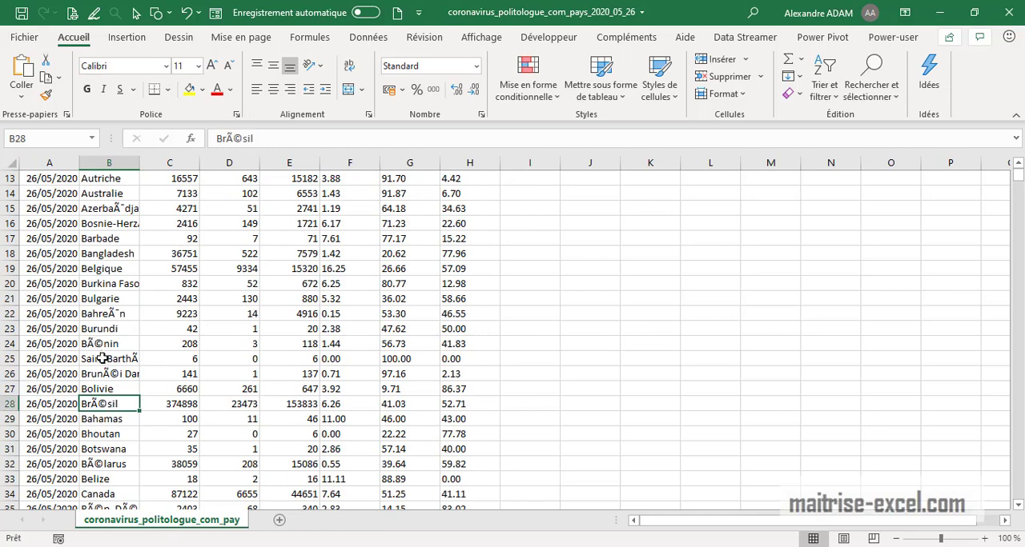
{"action": "left_click", "coordinate": [104, 345]}
{"action": "scroll", "coordinate": [192, 350], "scroll_direction": "up", "scroll_amount": 4}
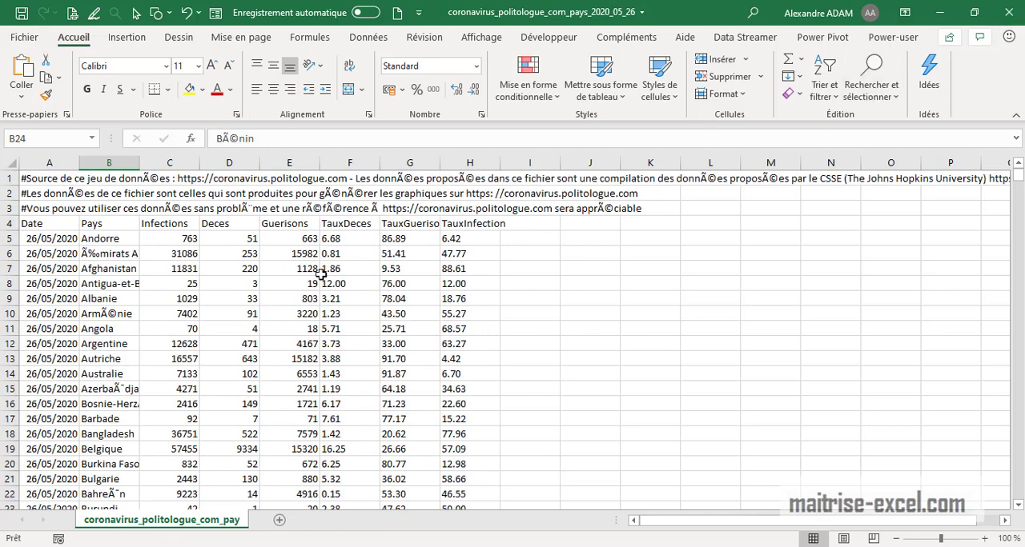
- Examine the decimal separator in the first data row of the death, recovery and infection rate columns
{"action": "left_click", "coordinate": [348, 244]}
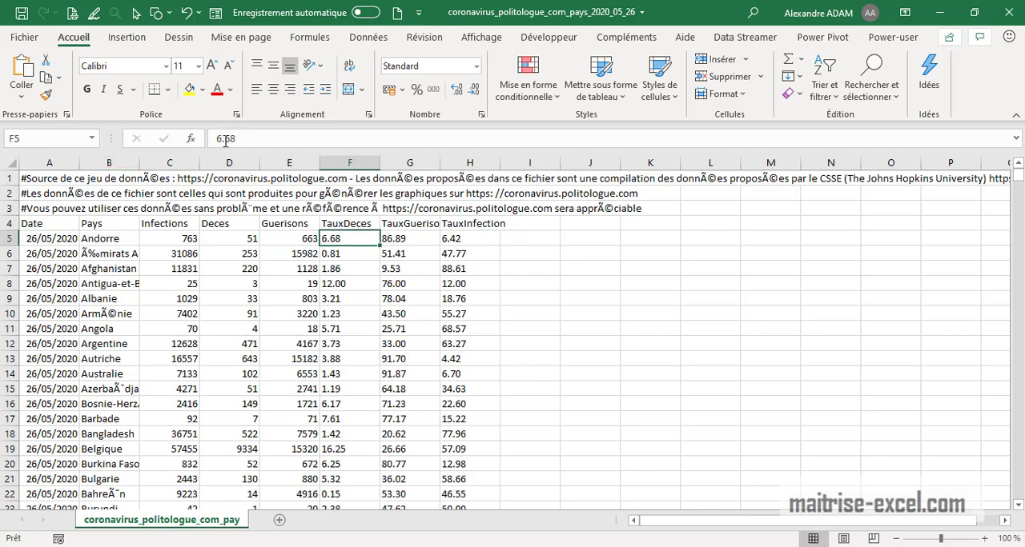
{"action": "double_click", "coordinate": [222, 139]}
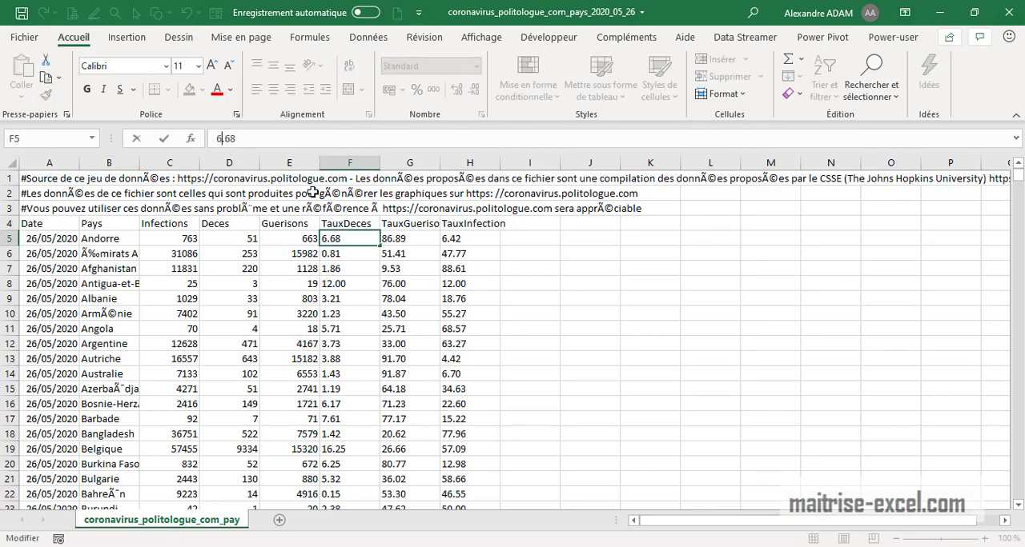
{"action": "key", "text": "Return"}
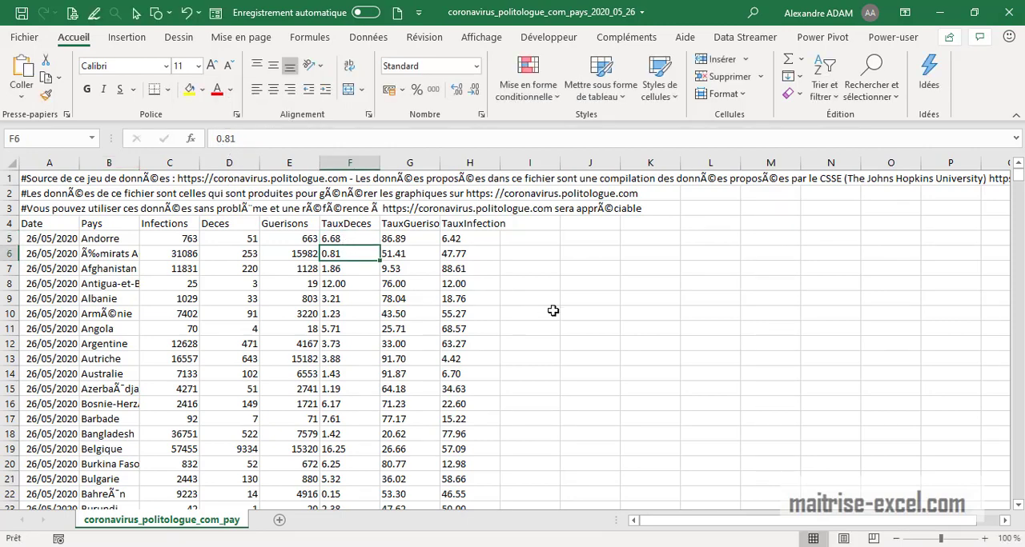
{"action": "left_click", "coordinate": [370, 239]}
{"action": "left_click", "coordinate": [418, 252]}
{"action": "left_click", "coordinate": [341, 238]}
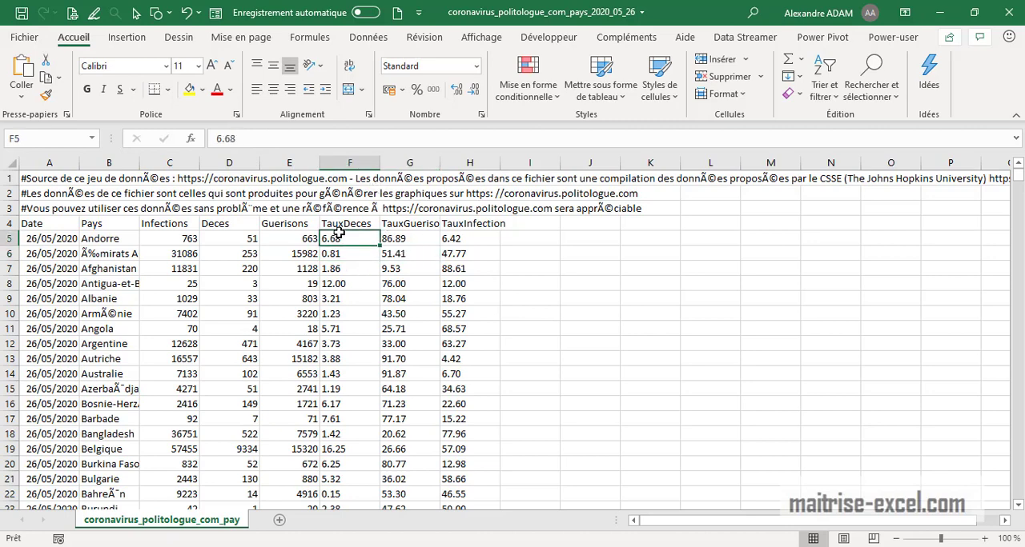
{"action": "left_click", "coordinate": [412, 240]}
{"action": "left_click", "coordinate": [447, 240]}
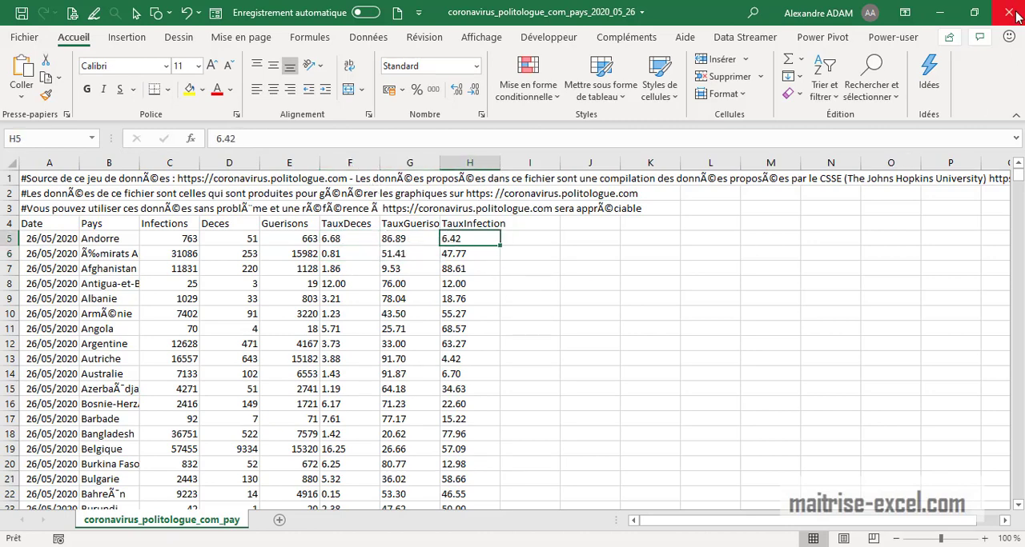
- Close the CSV workbook and add a new blank sheet to the EXCEL_365_MODELE workbook
{"action": "left_click", "coordinate": [1011, 13]}
{"action": "left_click", "coordinate": [509, 308]}
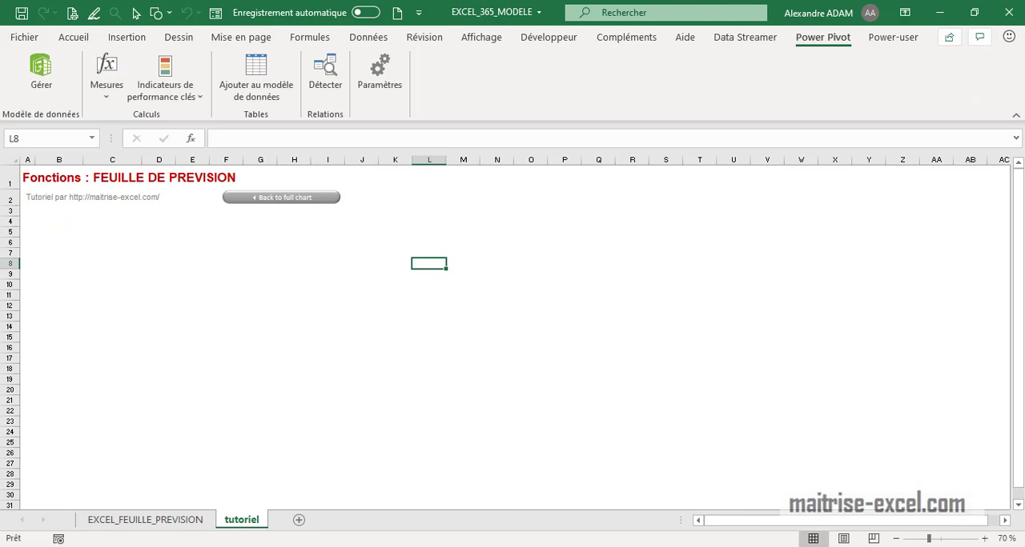
{"action": "left_click", "coordinate": [299, 520]}
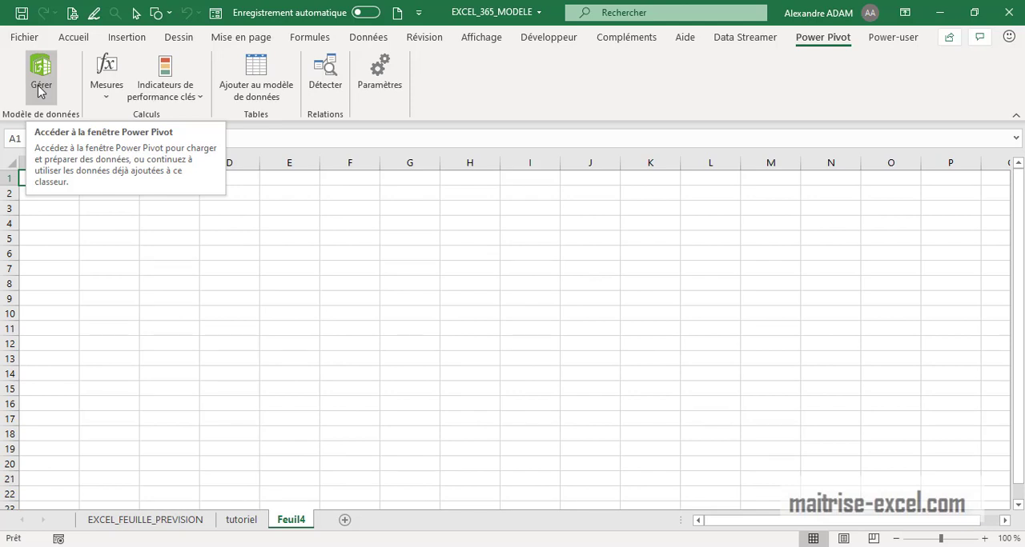
{"action": "left_click", "coordinate": [326, 335]}
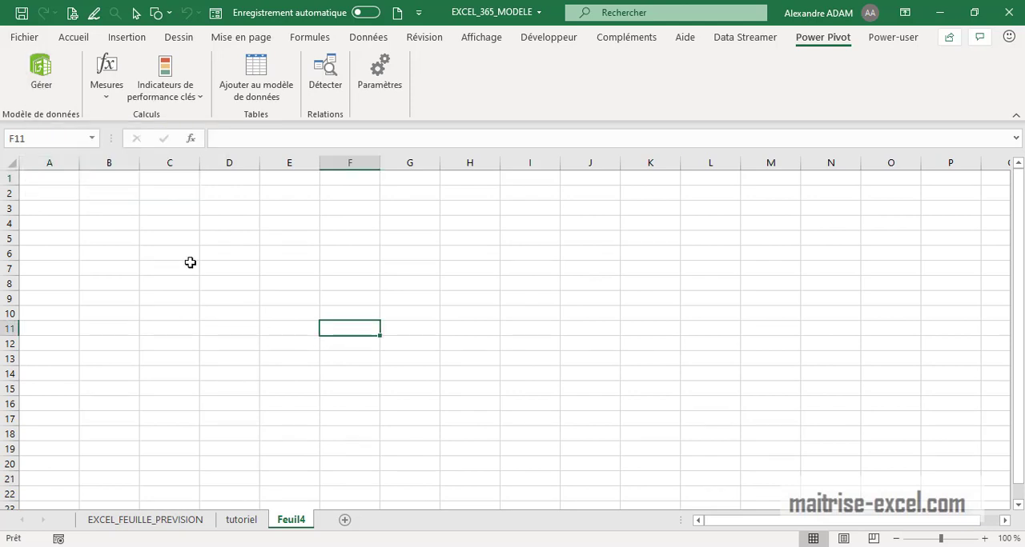
- Look over the file types offered as sources for getting external data, without choosing one
{"action": "left_click", "coordinate": [368, 38]}
{"action": "left_click", "coordinate": [60, 79]}
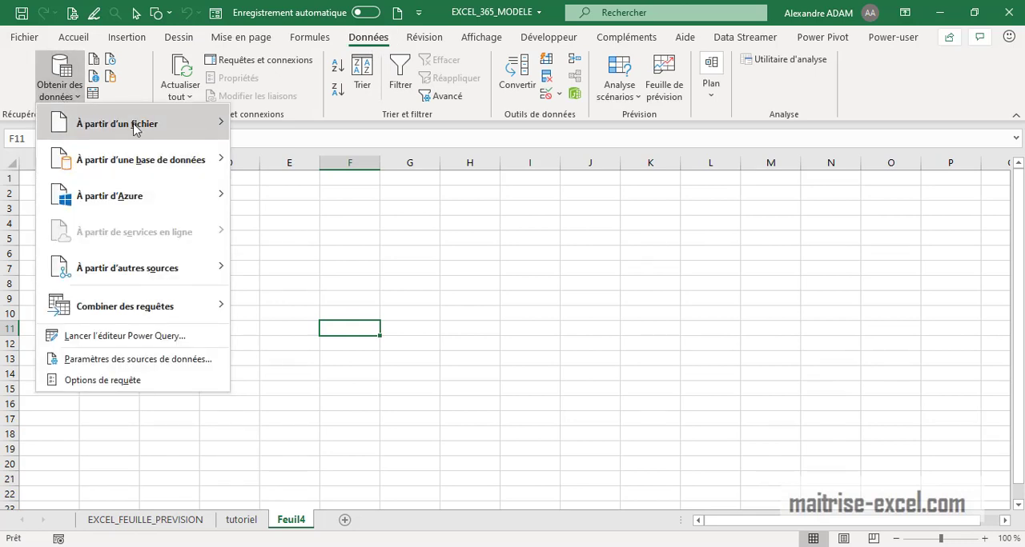
{"action": "mouse_move", "coordinate": [206, 128]}
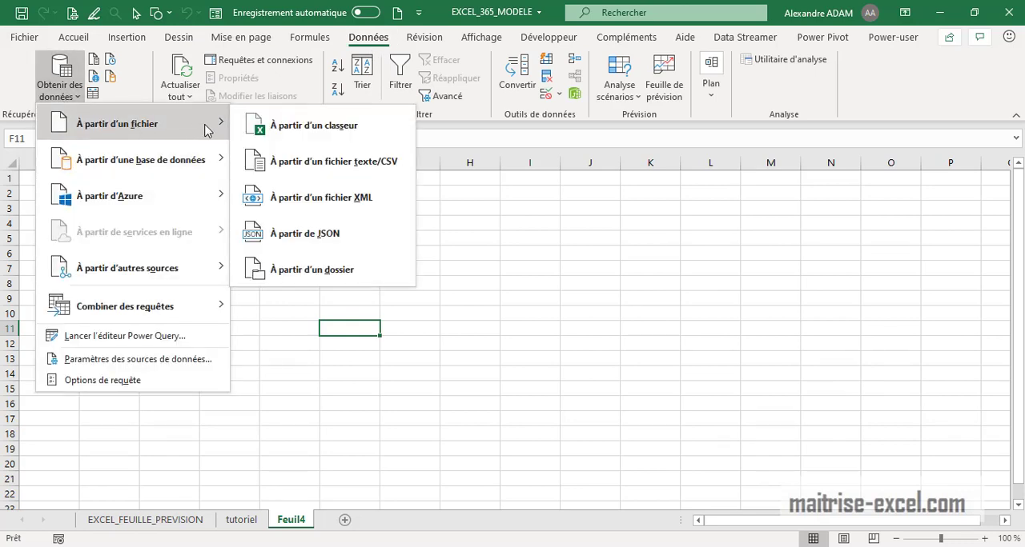
{"action": "left_click", "coordinate": [676, 225]}
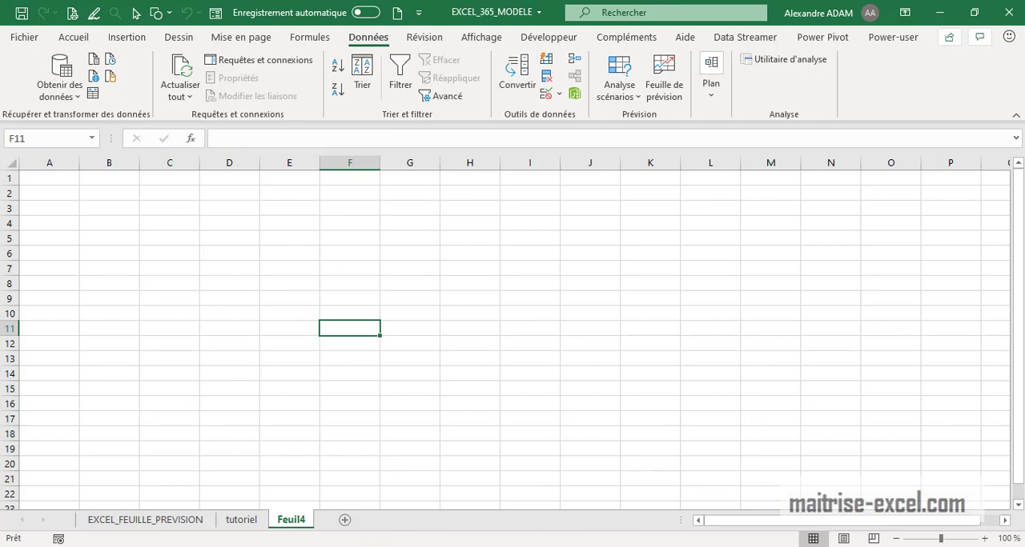
- Reopen coronavirus_politologue_com_pays_2020_05_26 from the Téléchargements folder and examine its three comment lines, rate columns and Pays column
{"action": "left_click", "coordinate": [455, 483]}
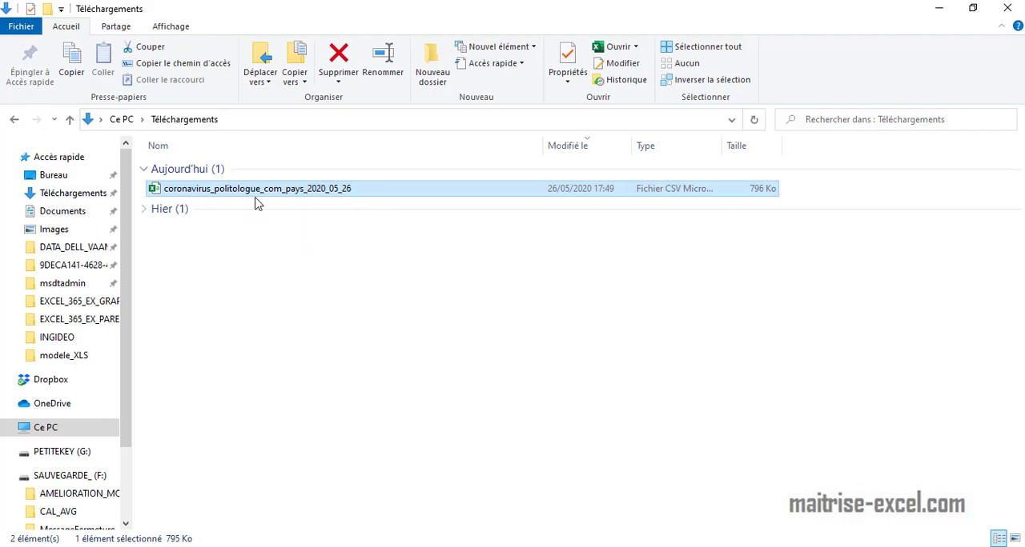
{"action": "key", "text": "alt+Tab"}
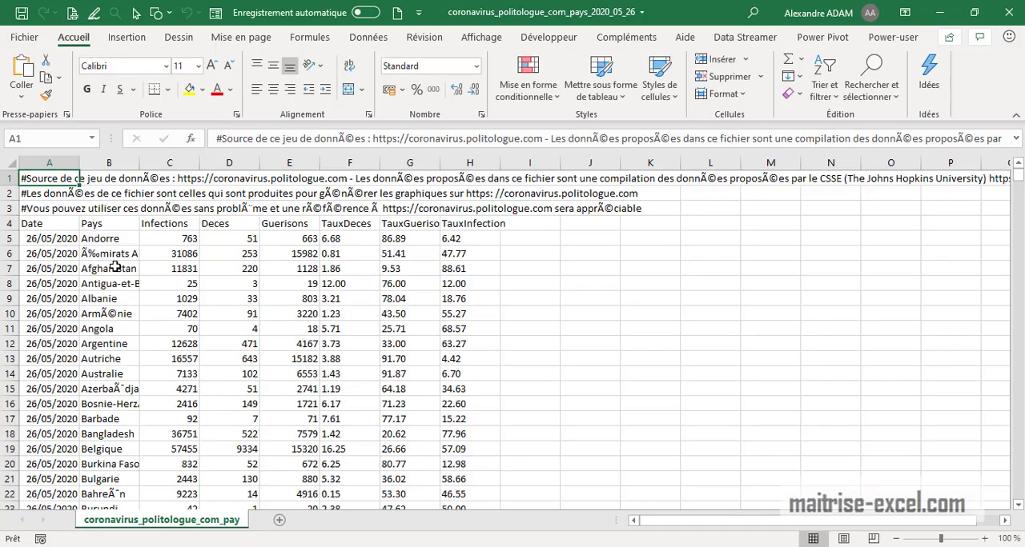
{"action": "left_click_drag", "start_coordinate": [8, 209], "coordinate": [8, 178]}
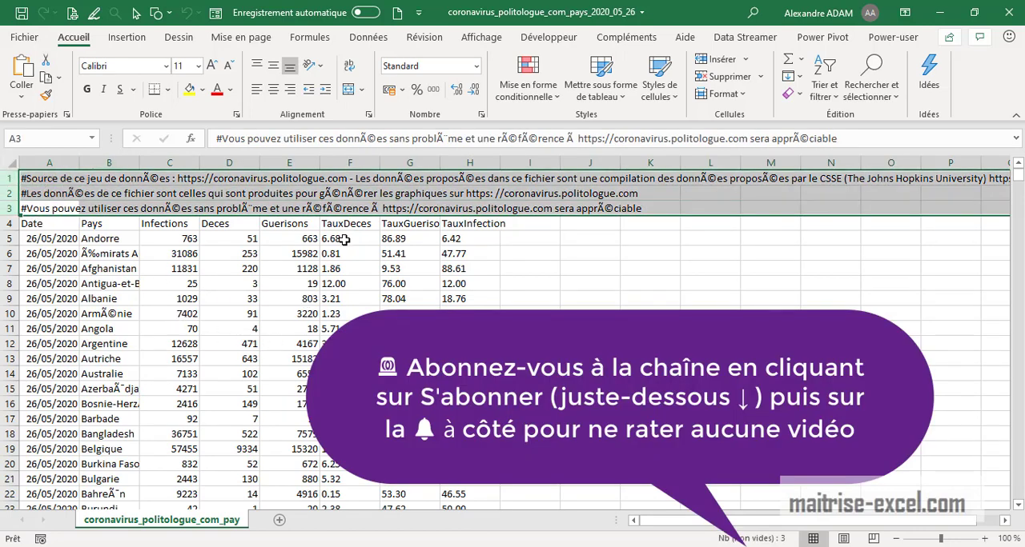
{"action": "left_click_drag", "start_coordinate": [345, 241], "coordinate": [471, 463]}
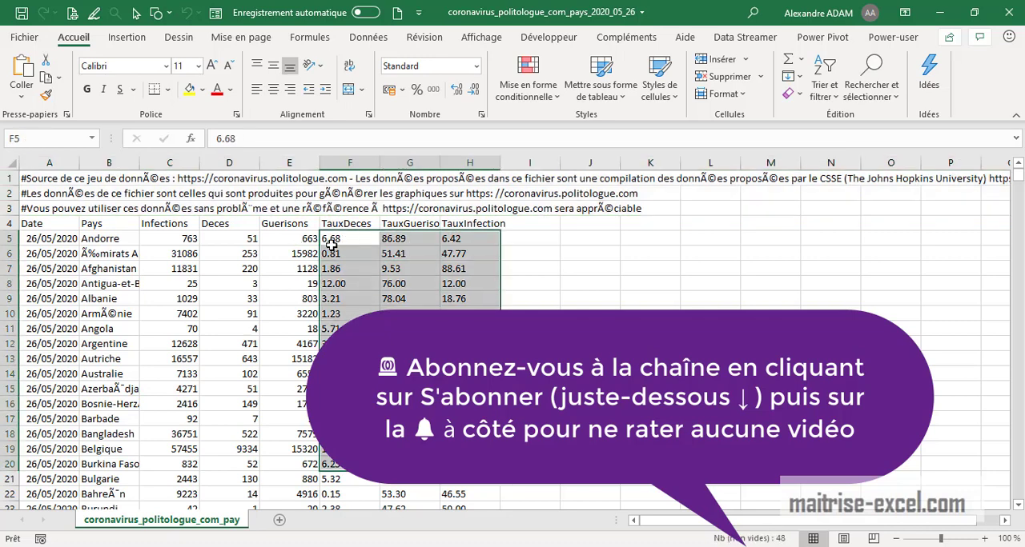
{"action": "left_click", "coordinate": [109, 238]}
{"action": "left_click", "coordinate": [109, 163]}
{"action": "left_click", "coordinate": [829, 359]}
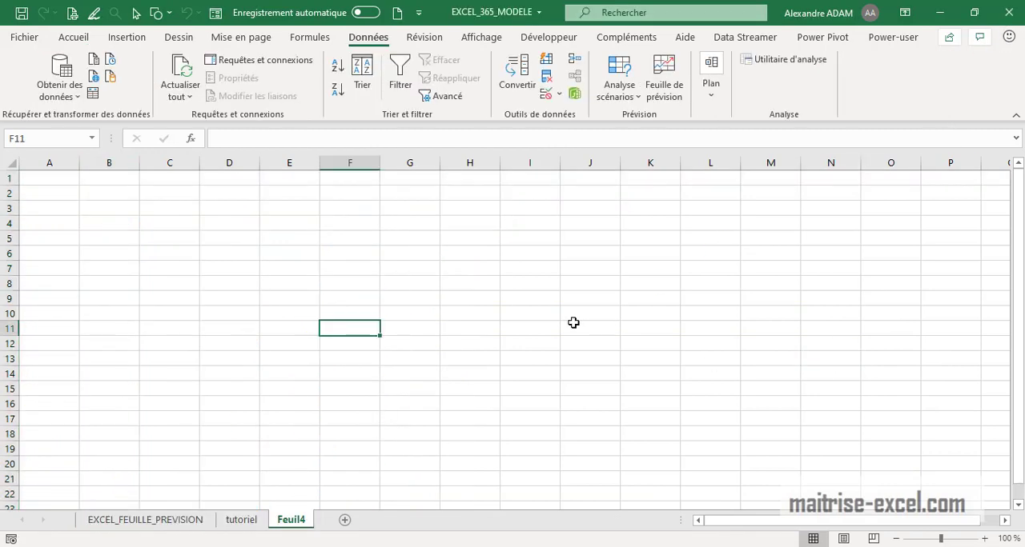
- Check in the Excel options whether Microsoft Power Pivot for Excel is enabled among the COM add-ins
{"action": "left_click", "coordinate": [594, 280]}
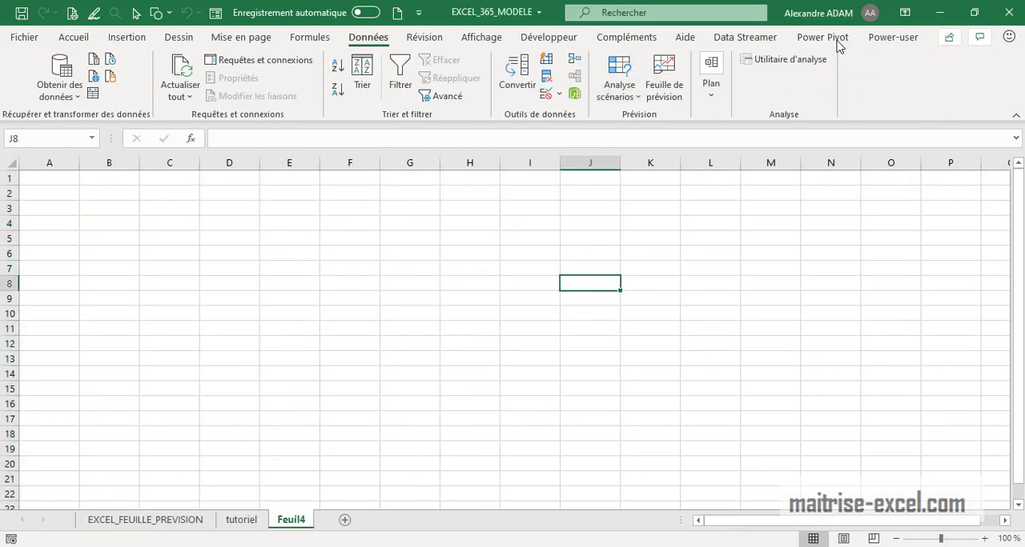
{"action": "left_click", "coordinate": [24, 37]}
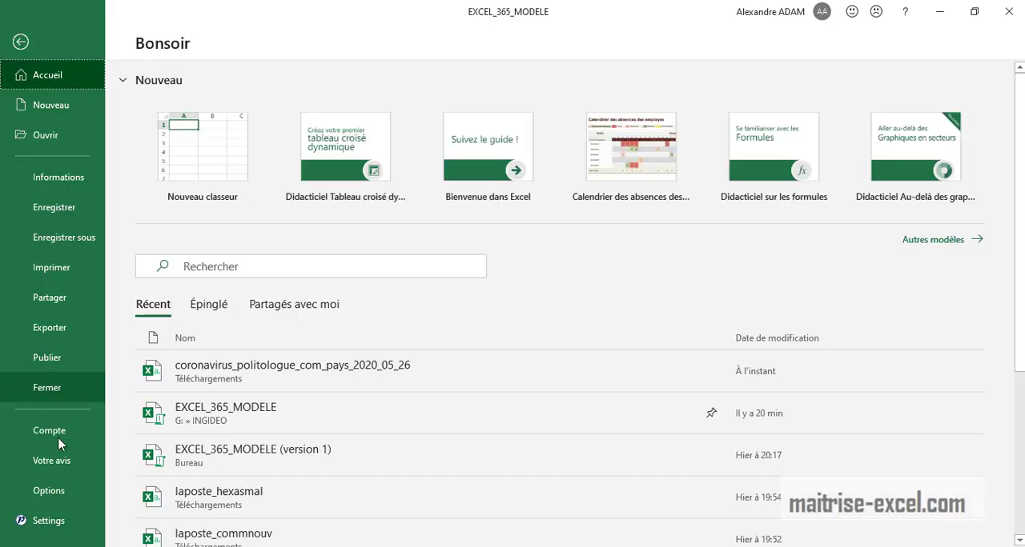
{"action": "key", "text": "Escape"}
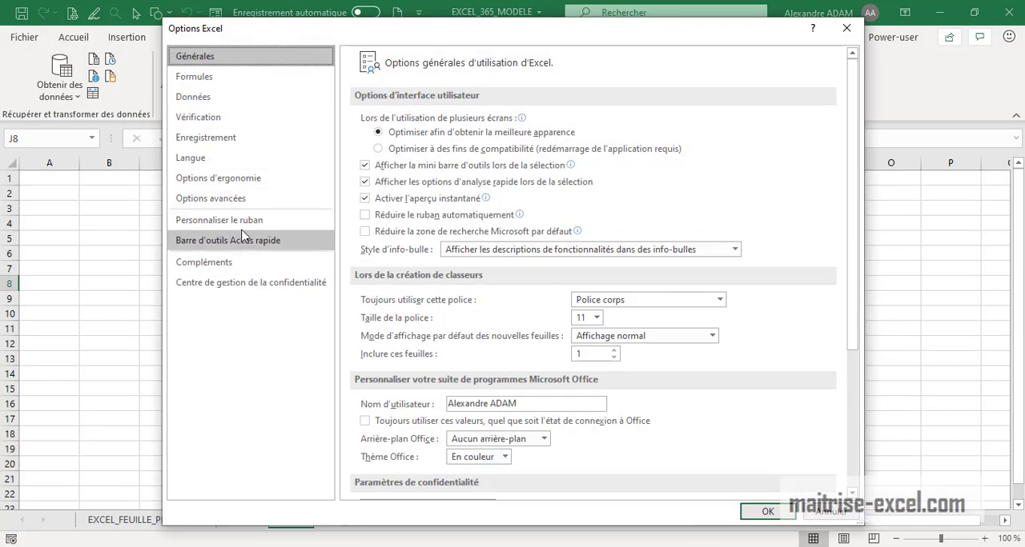
{"action": "left_click", "coordinate": [231, 268]}
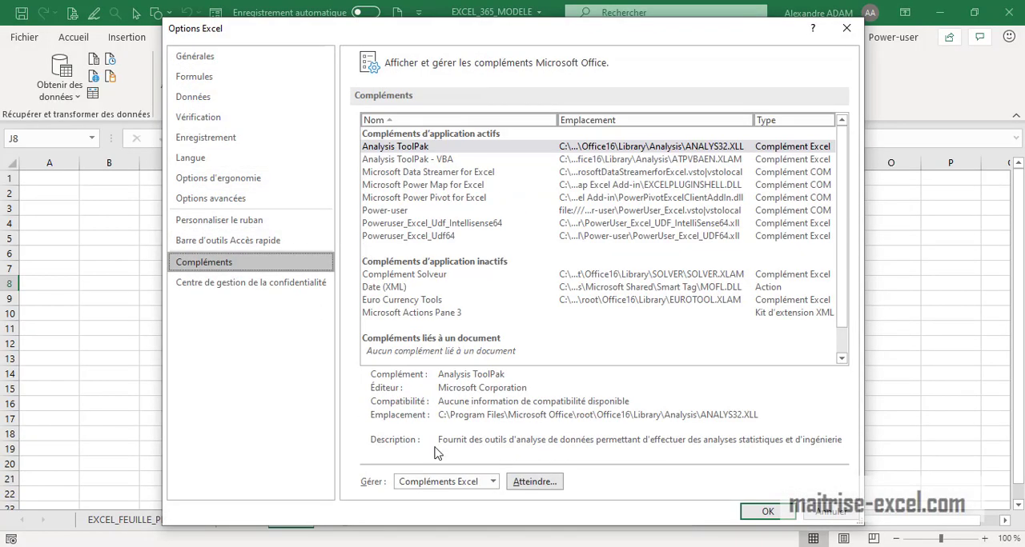
{"action": "left_click", "coordinate": [493, 483]}
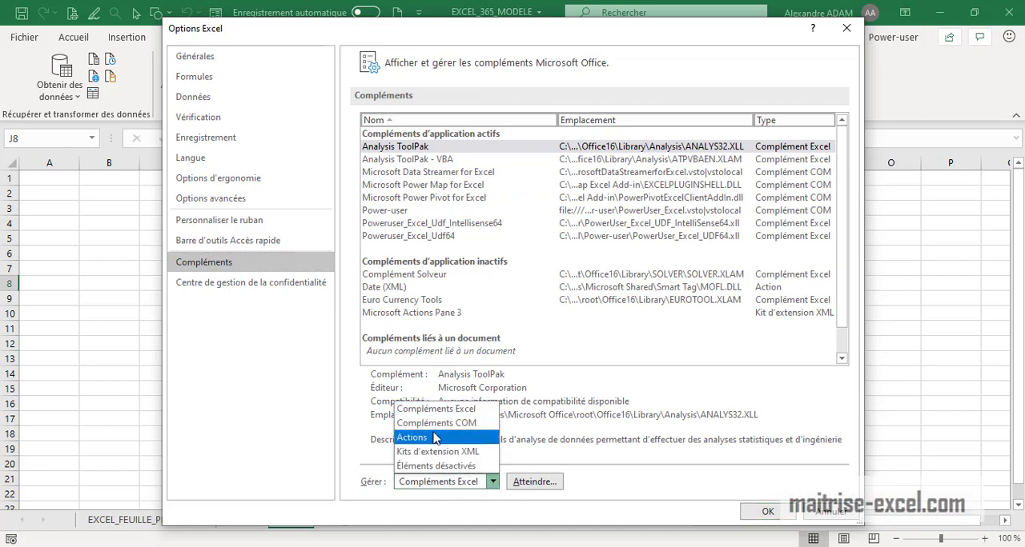
{"action": "left_click", "coordinate": [489, 421]}
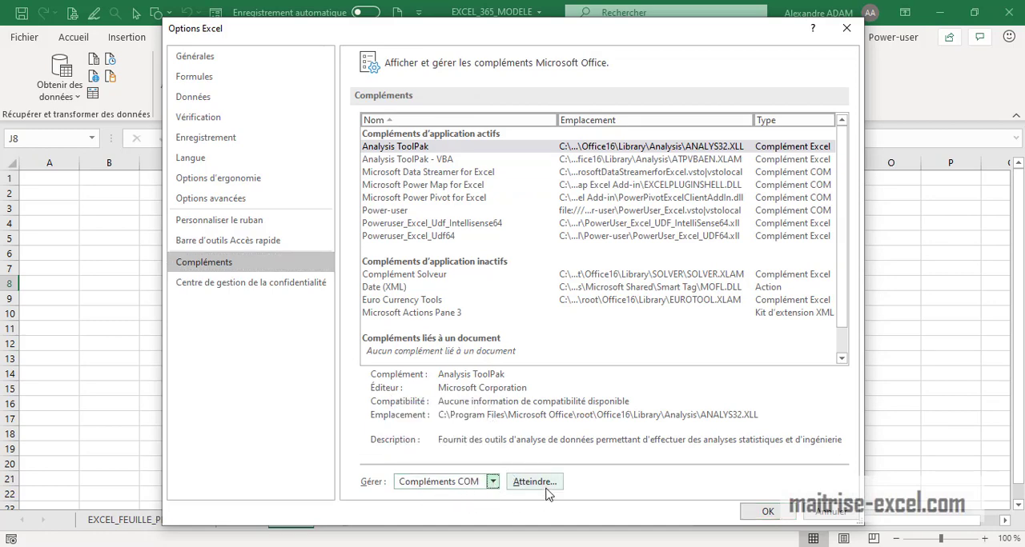
{"action": "left_click", "coordinate": [534, 481]}
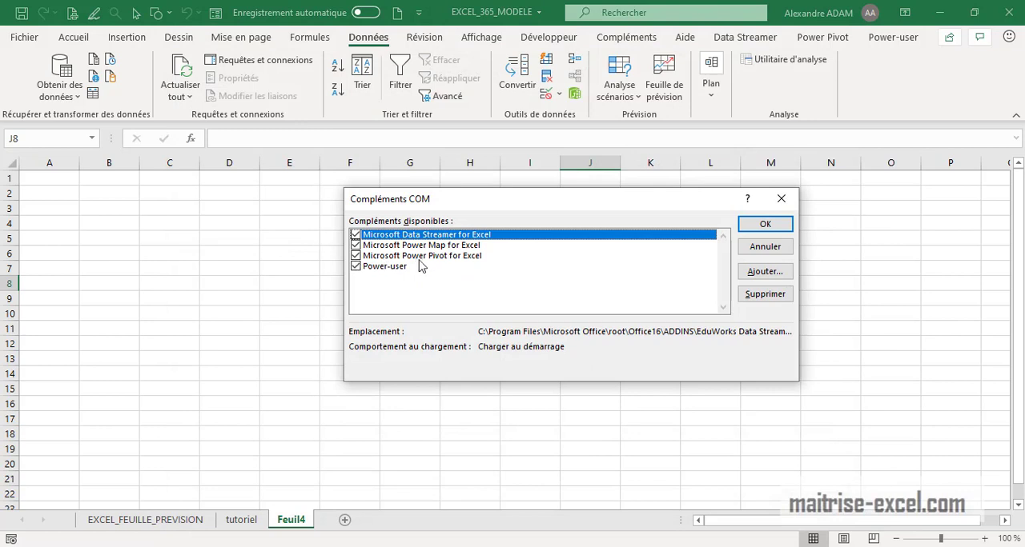
{"action": "left_click", "coordinate": [781, 199]}
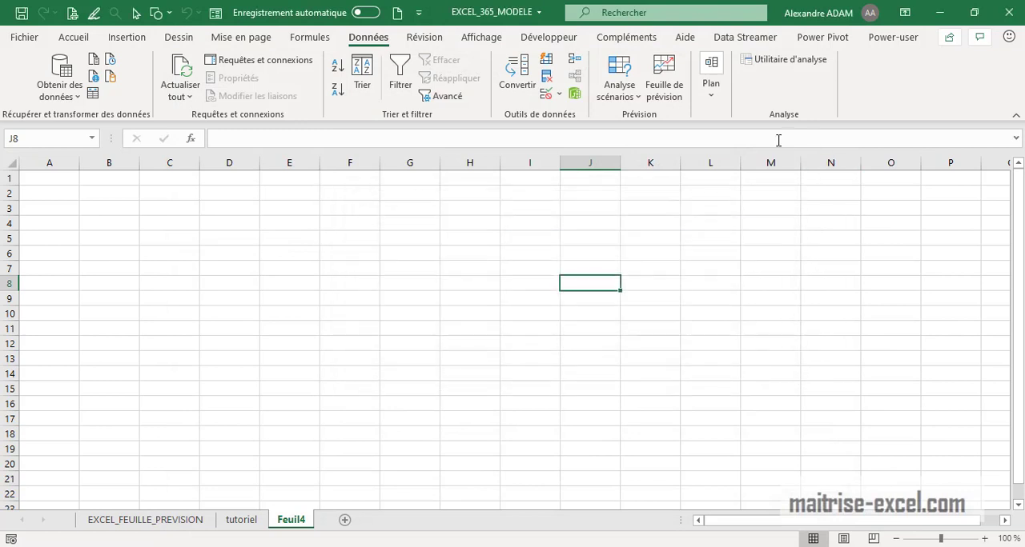
- Switch to the Power Pivot window and start a table import with a text file as the source
{"action": "left_click", "coordinate": [824, 37]}
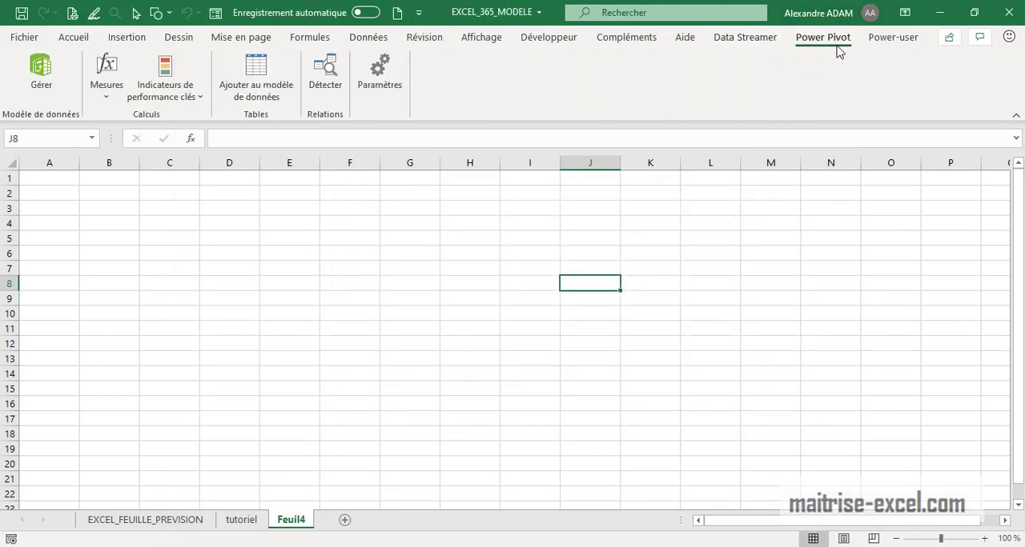
{"action": "left_click", "coordinate": [44, 93]}
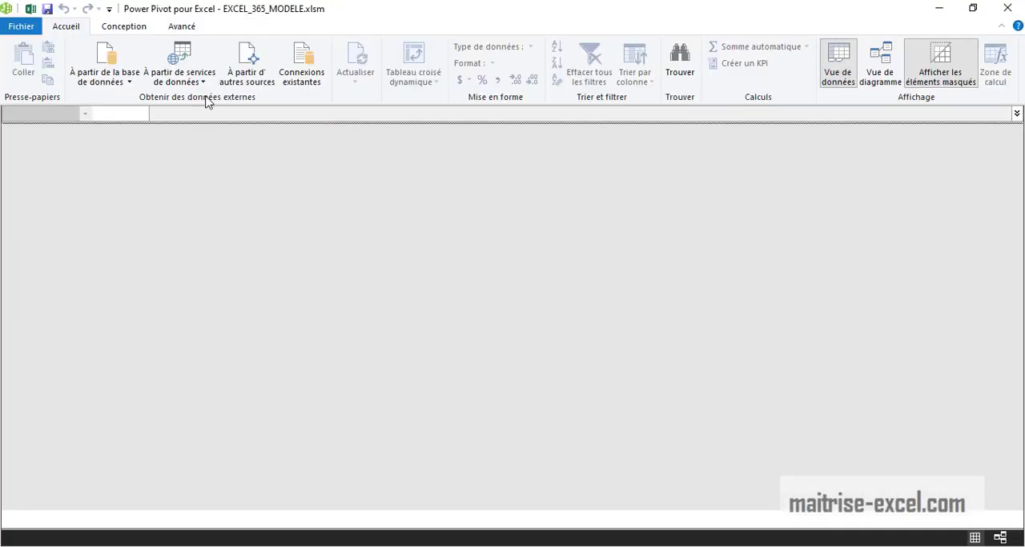
{"action": "left_click", "coordinate": [261, 78]}
{"action": "left_click_drag", "start_coordinate": [372, 46], "coordinate": [393, 30]}
{"action": "left_click_drag", "start_coordinate": [694, 158], "coordinate": [293, 341]}
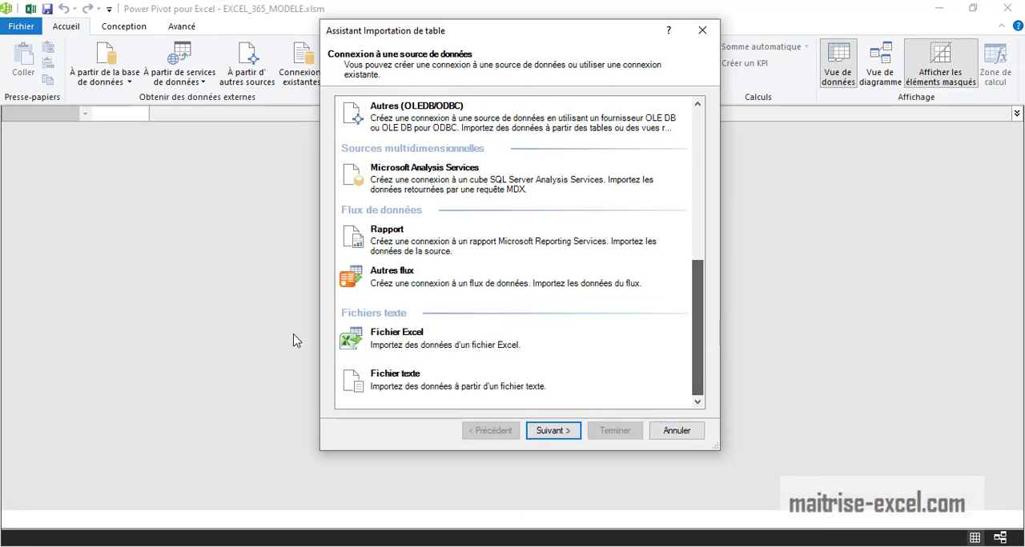
{"action": "left_click", "coordinate": [393, 387]}
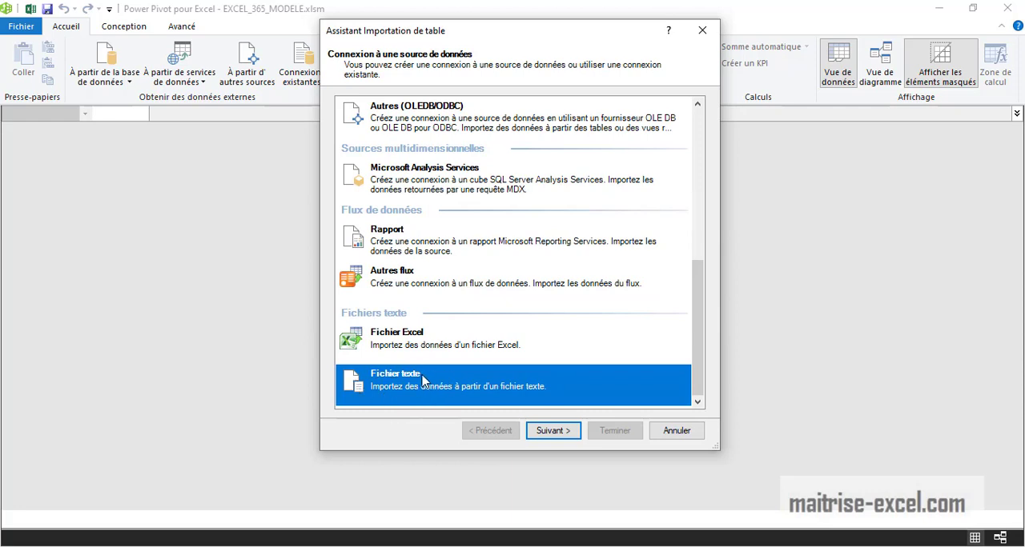
{"action": "left_click", "coordinate": [544, 433]}
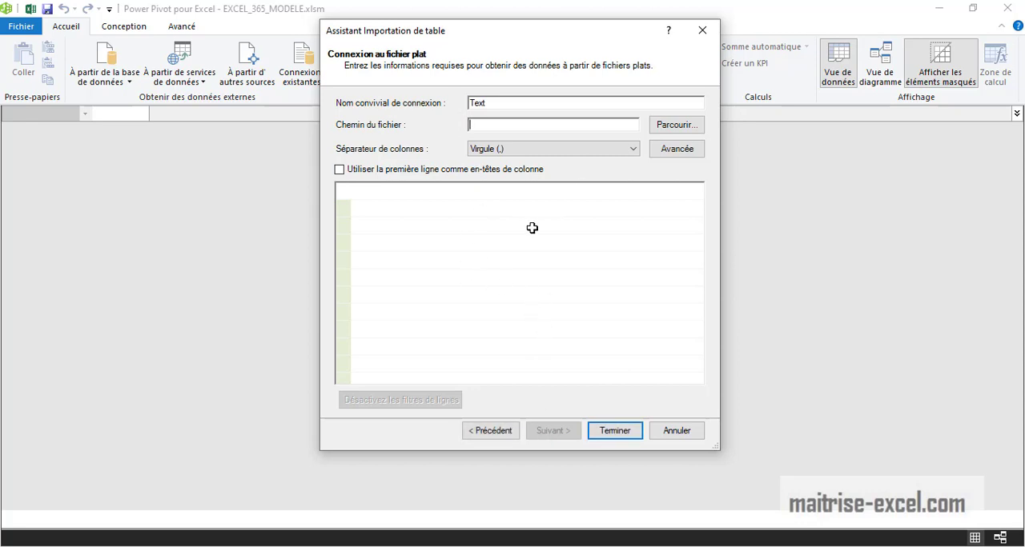
- Choose coronavirus_politologue_com_pays_2020_05_26 as the import file and widen preview column F1 to read its content
{"action": "left_click", "coordinate": [670, 128]}
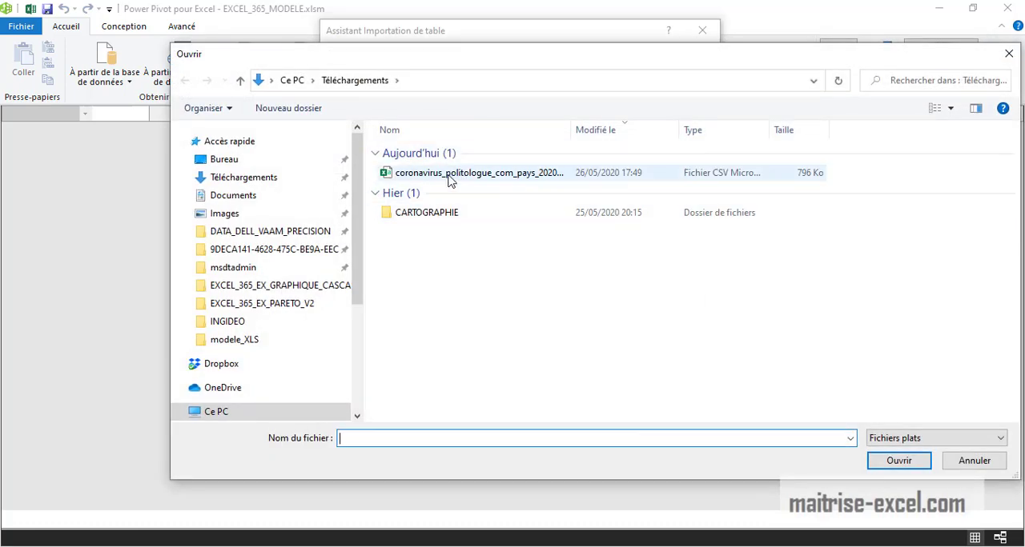
{"action": "left_click", "coordinate": [448, 178]}
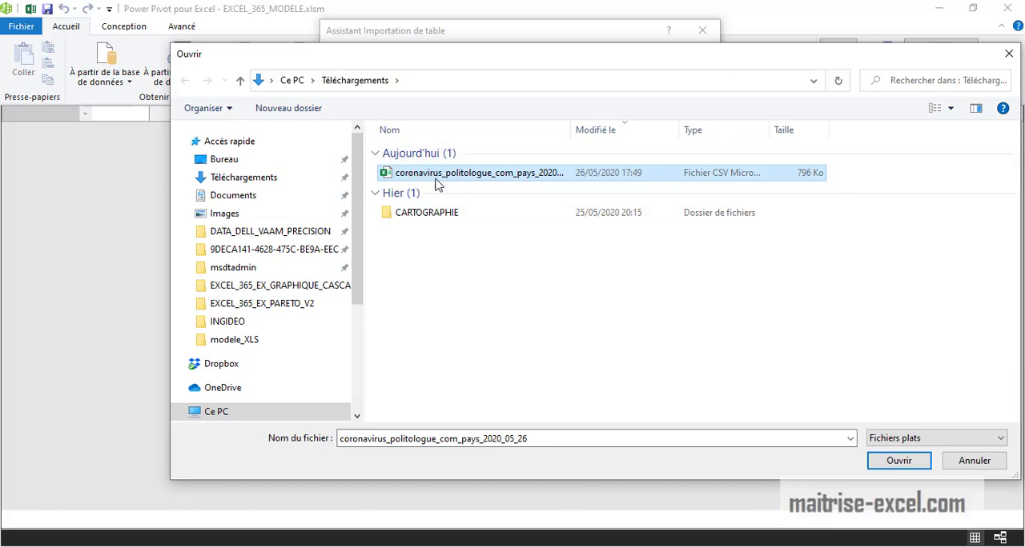
{"action": "left_click", "coordinate": [896, 464]}
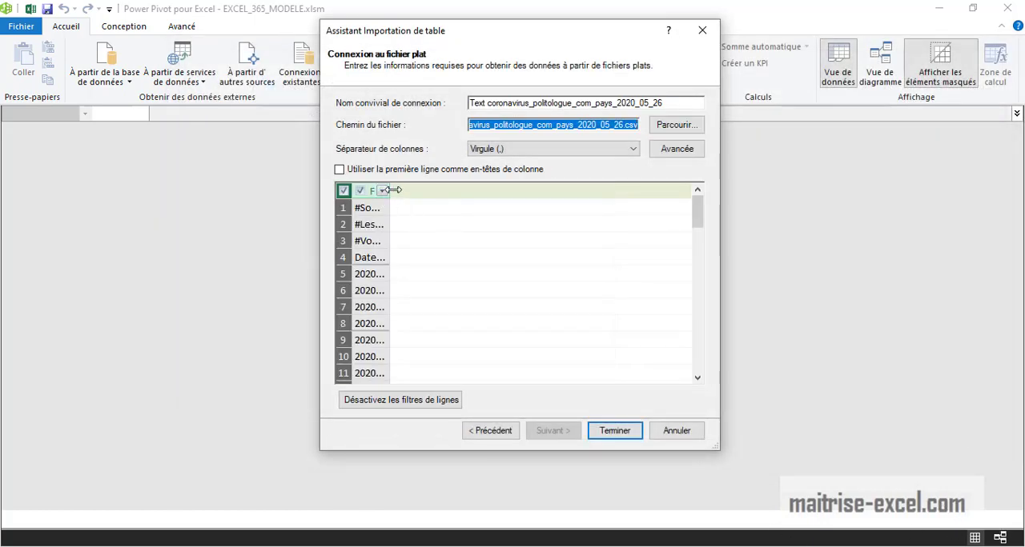
{"action": "left_click_drag", "start_coordinate": [390, 189], "coordinate": [540, 190]}
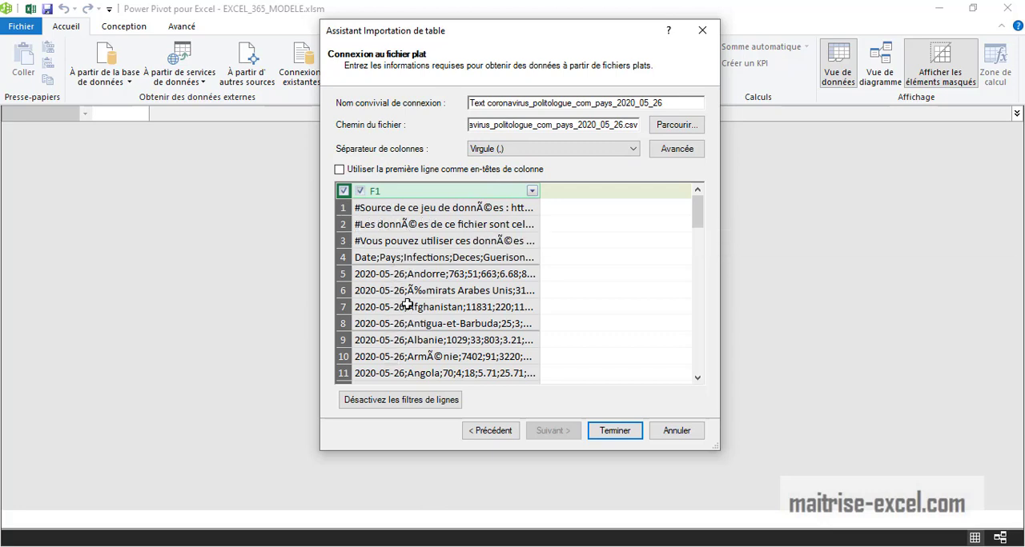
- Set the import's column separator to Point-virgule (;) and its encoding to UTF-8
{"action": "left_click", "coordinate": [533, 148]}
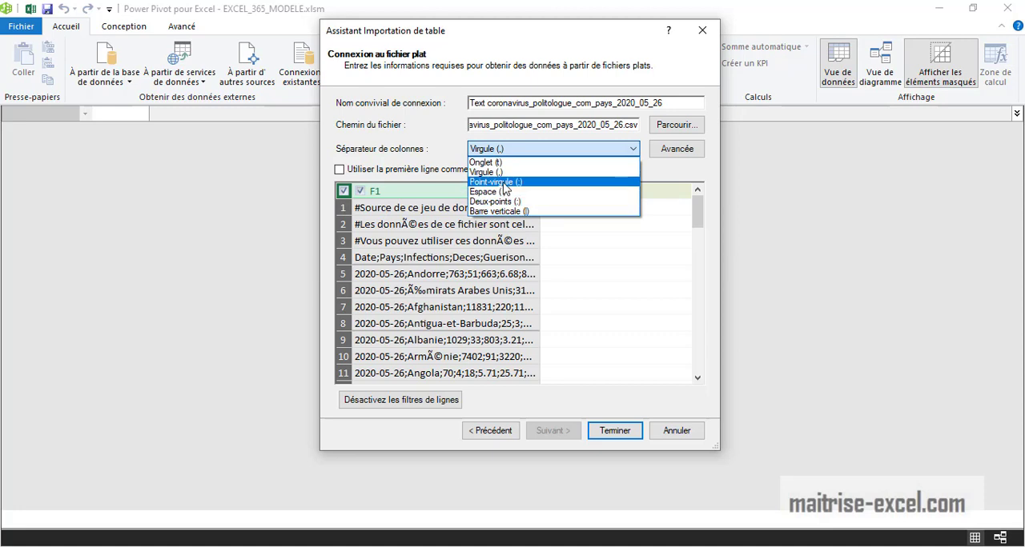
{"action": "left_click", "coordinate": [505, 183]}
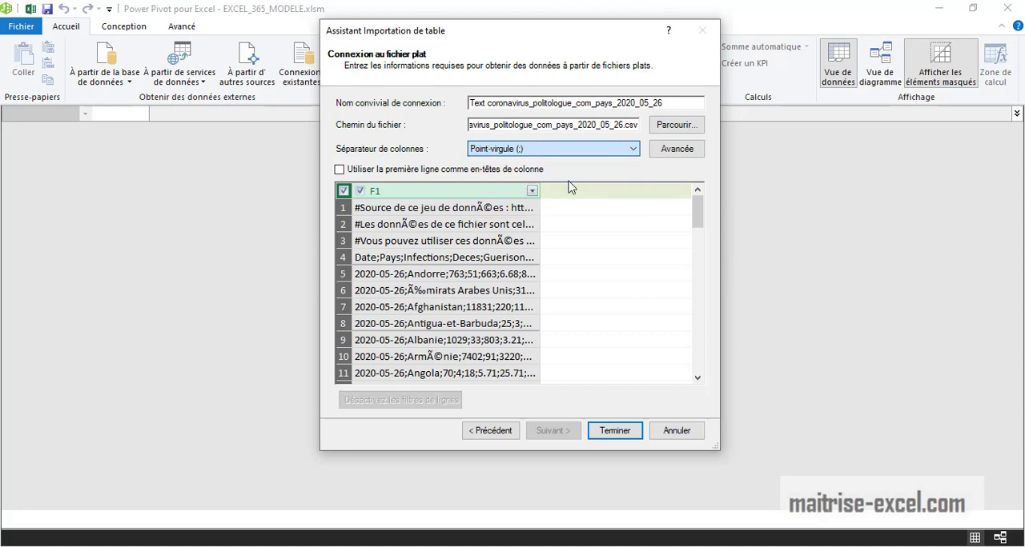
{"action": "left_click", "coordinate": [681, 153]}
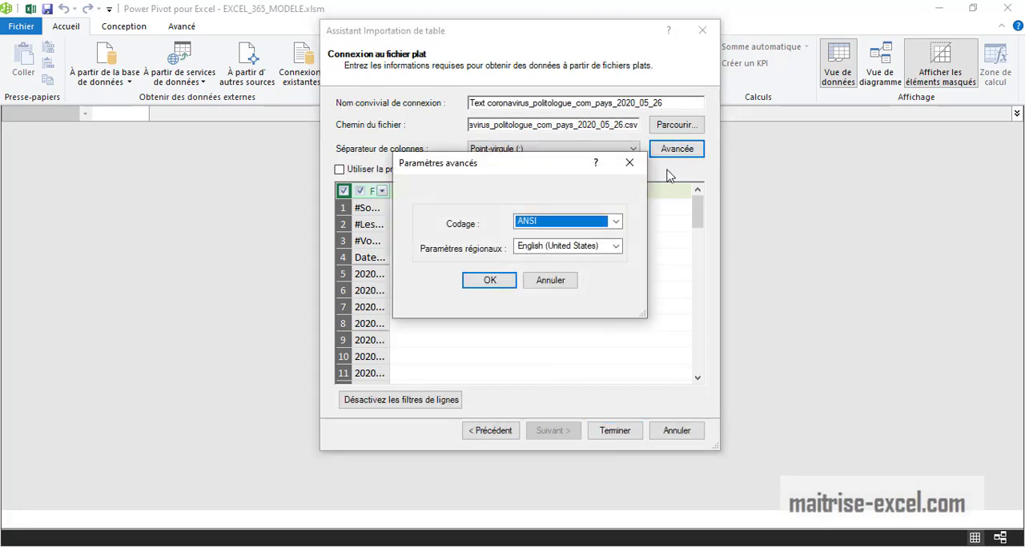
{"action": "left_click", "coordinate": [615, 223]}
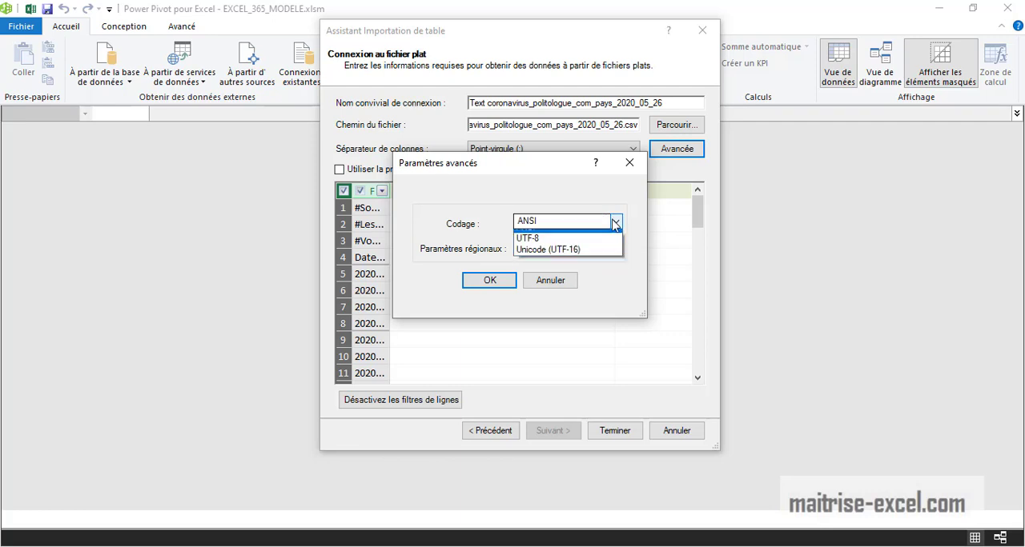
{"action": "left_click", "coordinate": [558, 248]}
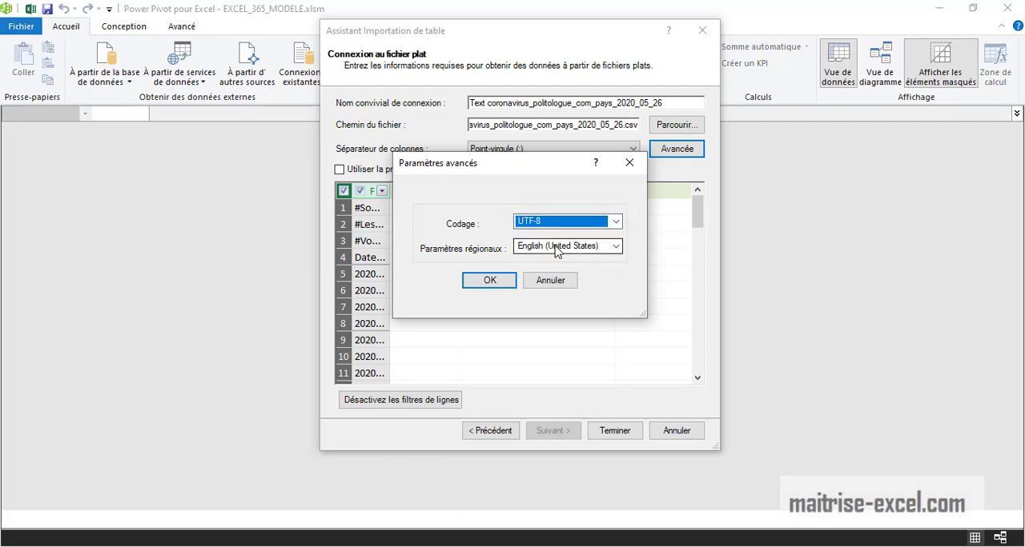
{"action": "left_click", "coordinate": [504, 282]}
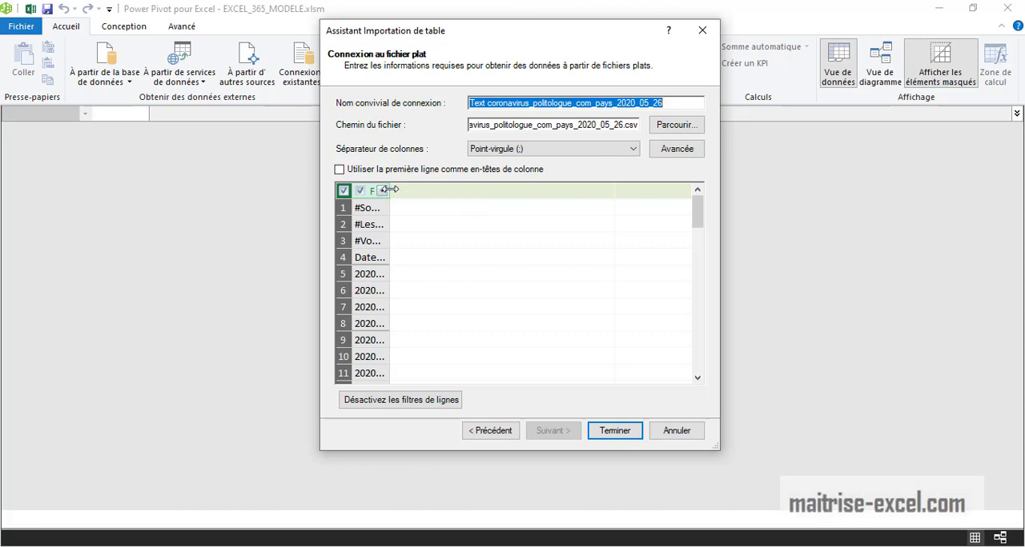
- Import the file into the data model and widen column F1 to read the imported rows
{"action": "left_click_drag", "start_coordinate": [389, 188], "coordinate": [563, 191]}
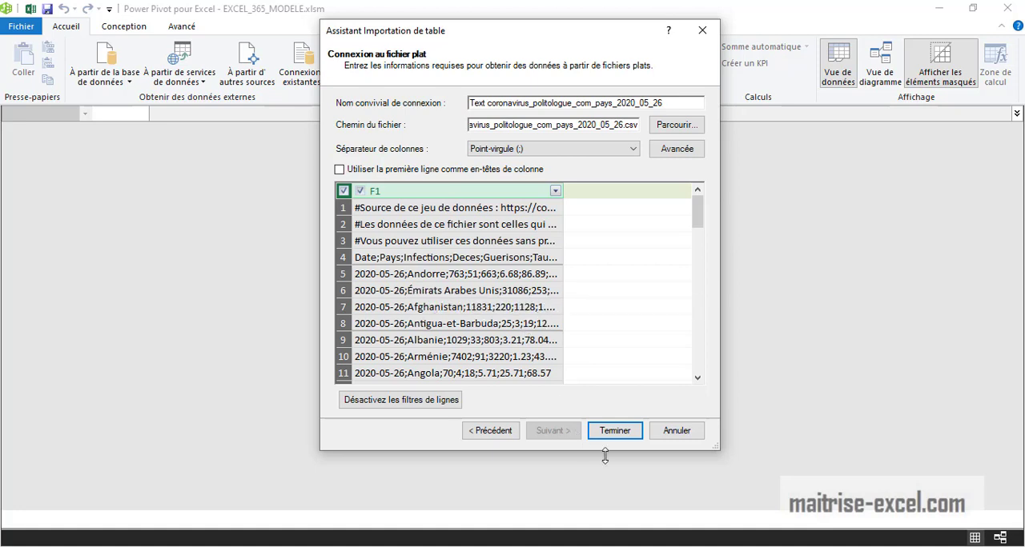
{"action": "left_click", "coordinate": [610, 432]}
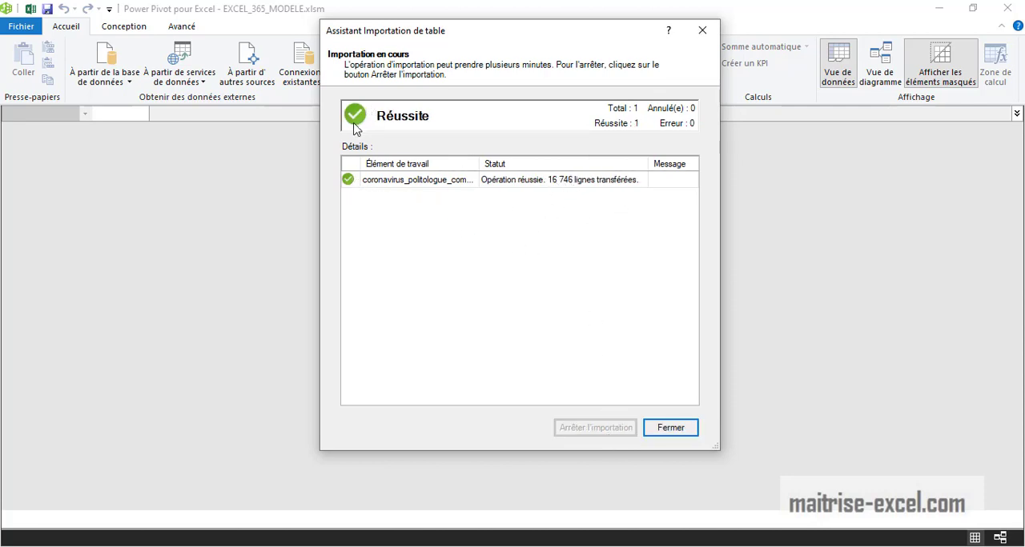
{"action": "left_click", "coordinate": [684, 427]}
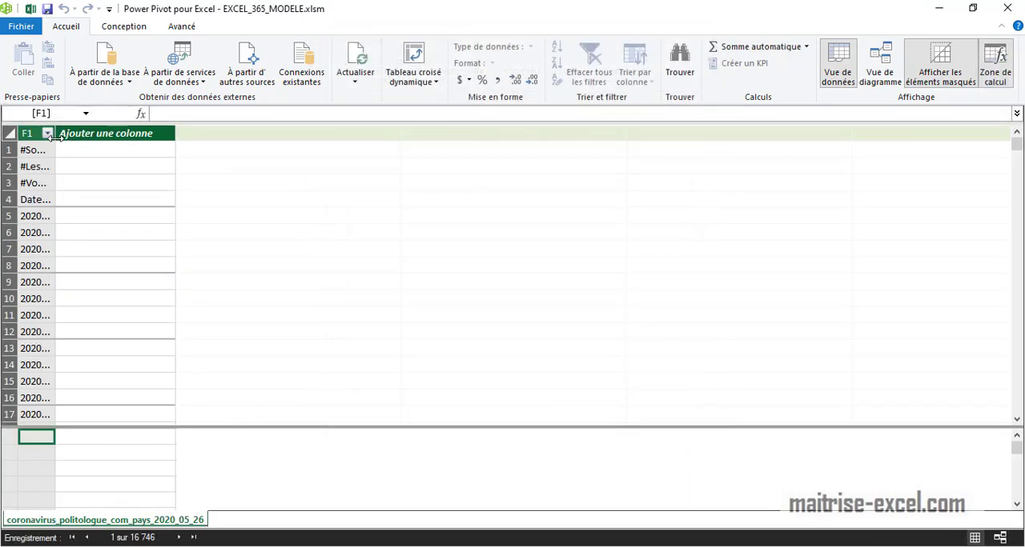
{"action": "left_click_drag", "start_coordinate": [69, 134], "coordinate": [203, 133]}
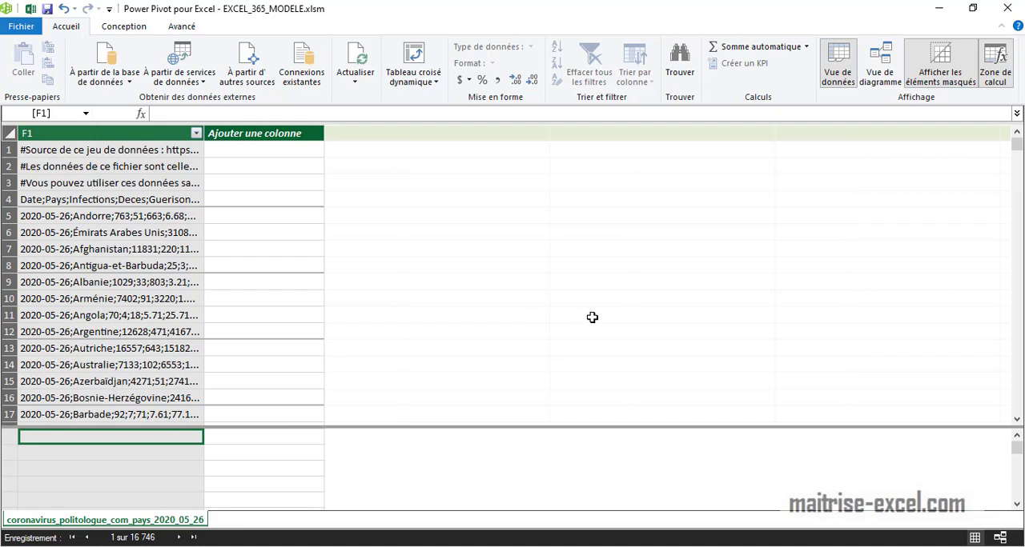
- Close the Power Pivot window and start a text/CSV import of coronavirus_politologue_com_pays_2020_05_26 into the workbook
{"action": "left_click", "coordinate": [1007, 8]}
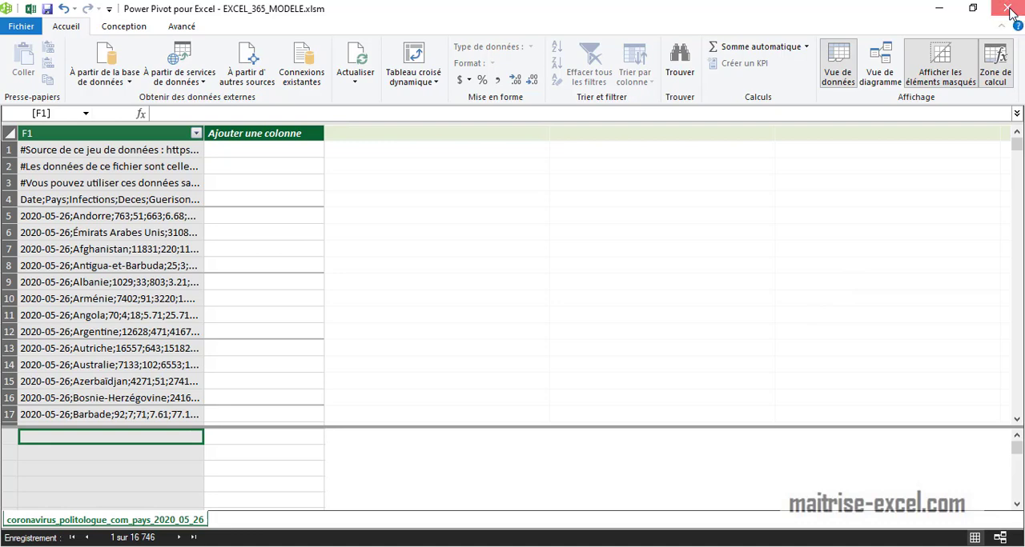
{"action": "left_click", "coordinate": [435, 328]}
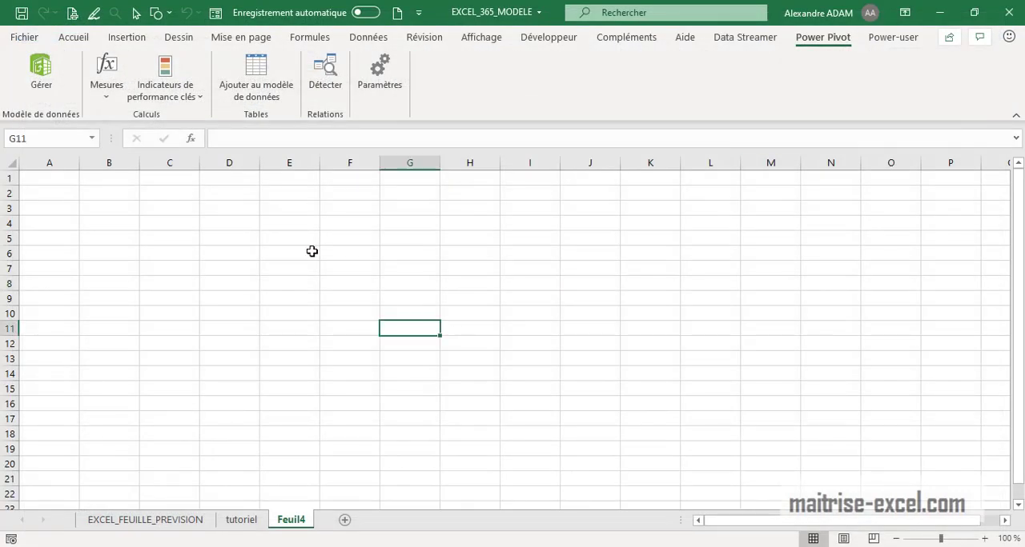
{"action": "left_click", "coordinate": [374, 39]}
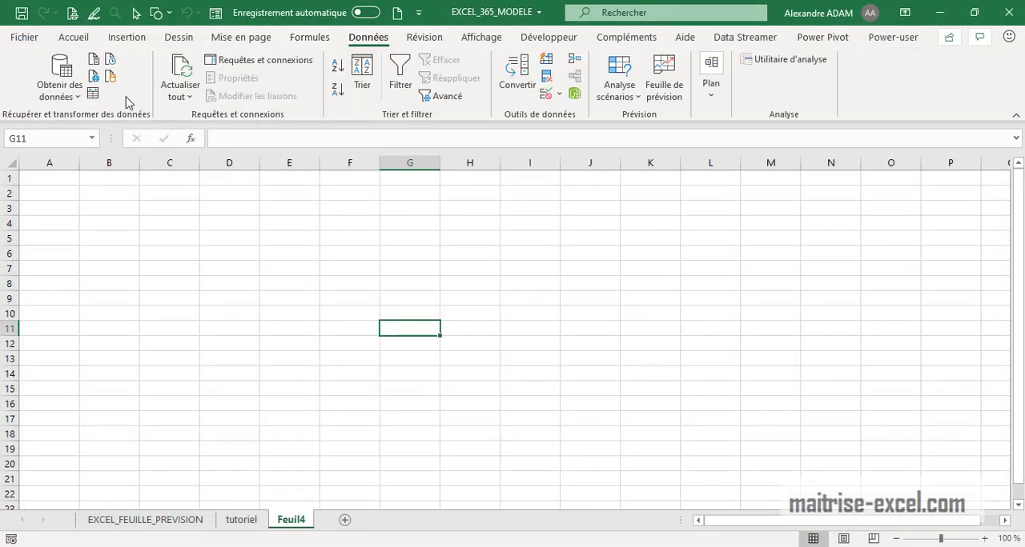
{"action": "left_click", "coordinate": [80, 100]}
{"action": "mouse_move", "coordinate": [177, 118]}
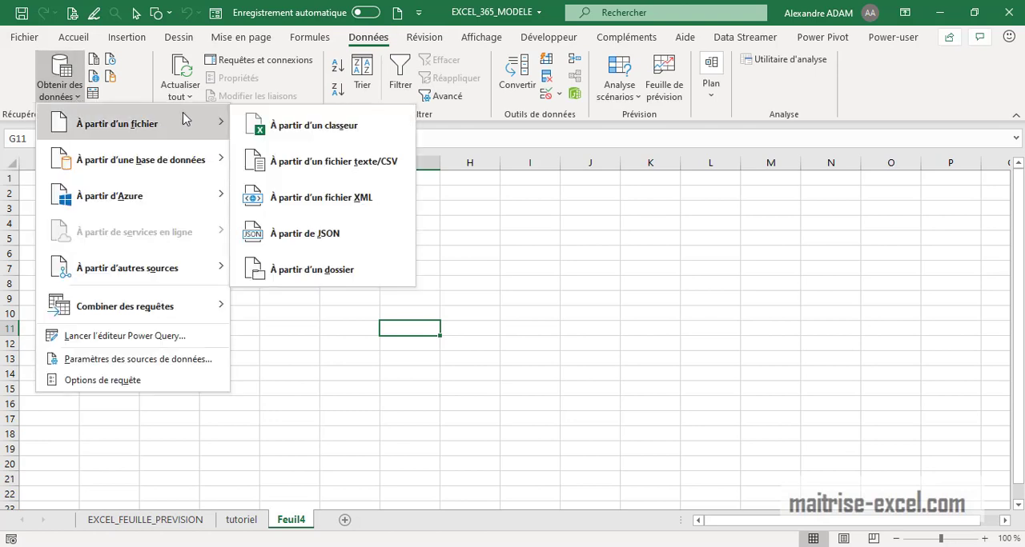
{"action": "left_click", "coordinate": [390, 175]}
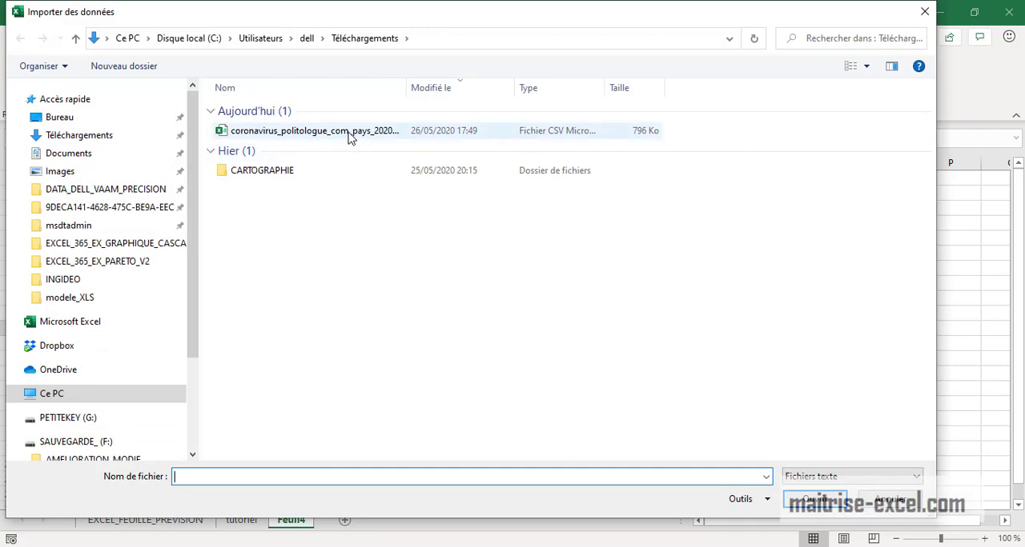
{"action": "left_click", "coordinate": [349, 136]}
{"action": "left_click", "coordinate": [802, 503]}
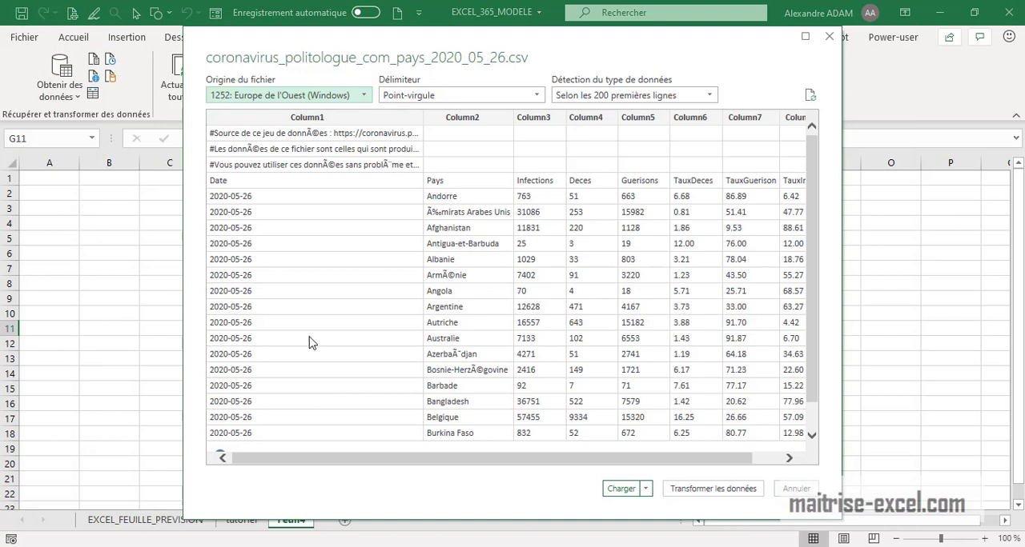
- Set the file origin to --Aucun-- in the import preview and open the data for transformation in Power Query
{"action": "left_click_drag", "start_coordinate": [679, 461], "coordinate": [530, 459]}
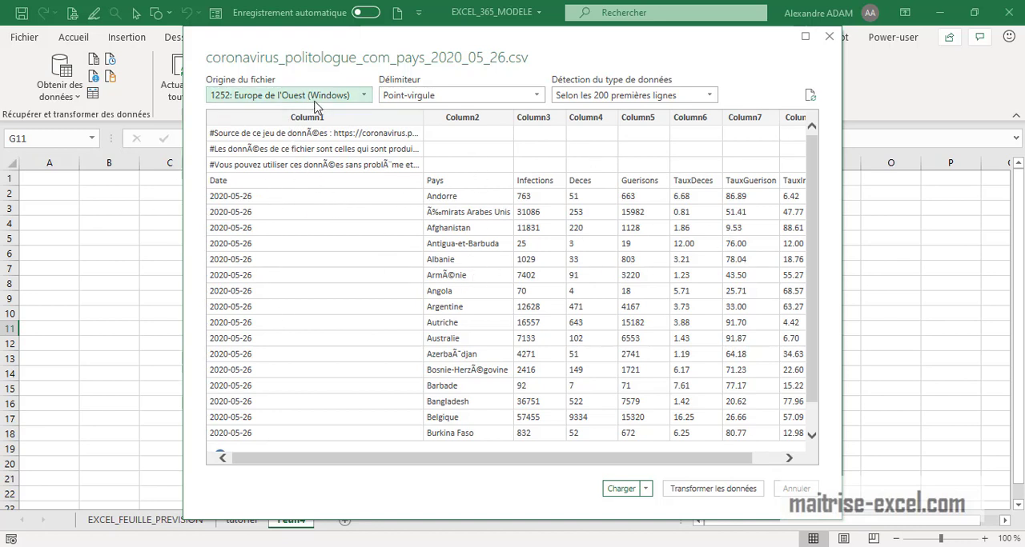
{"action": "left_click", "coordinate": [368, 95]}
{"action": "left_click_drag", "start_coordinate": [536, 201], "coordinate": [533, 136]}
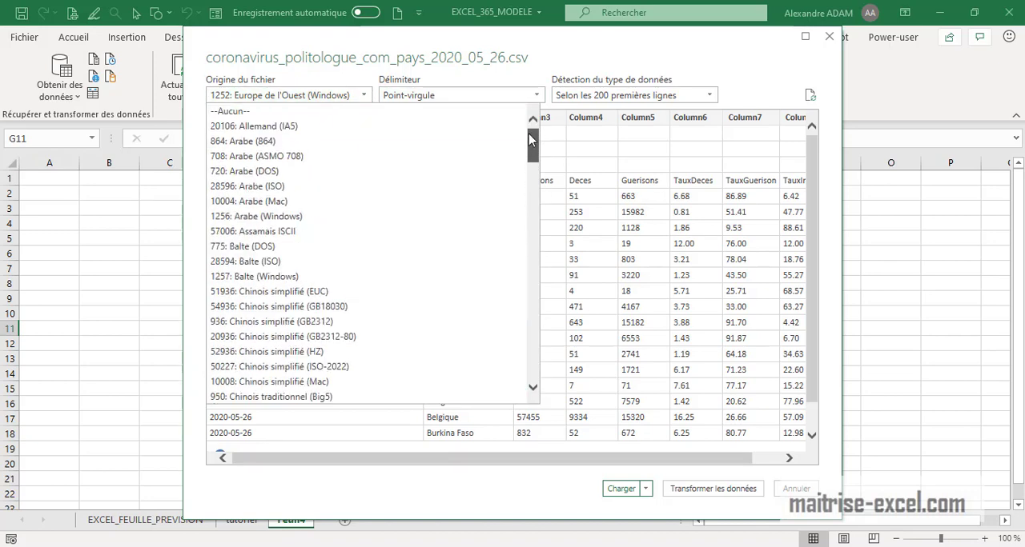
{"action": "left_click", "coordinate": [248, 114]}
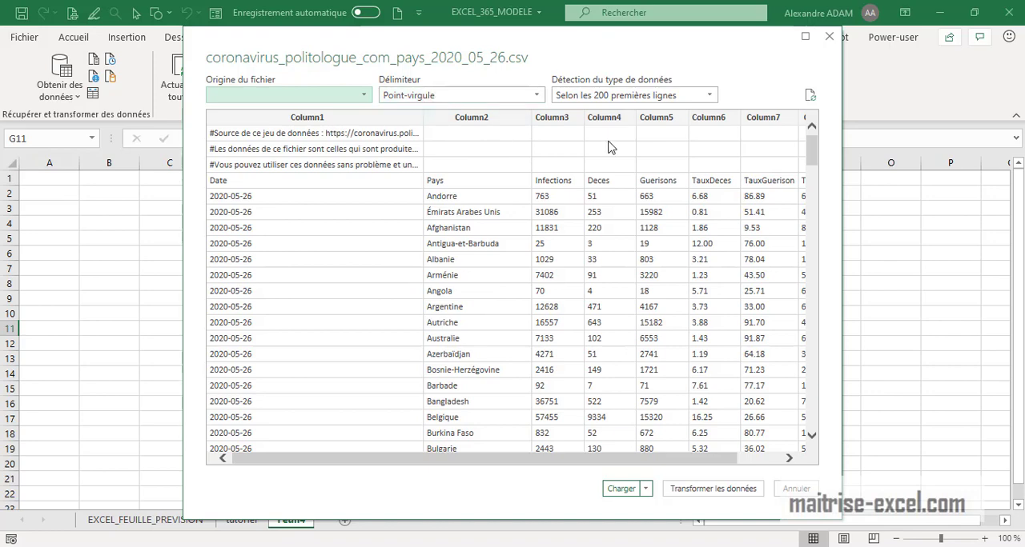
{"action": "left_click_drag", "start_coordinate": [810, 144], "coordinate": [801, 112]}
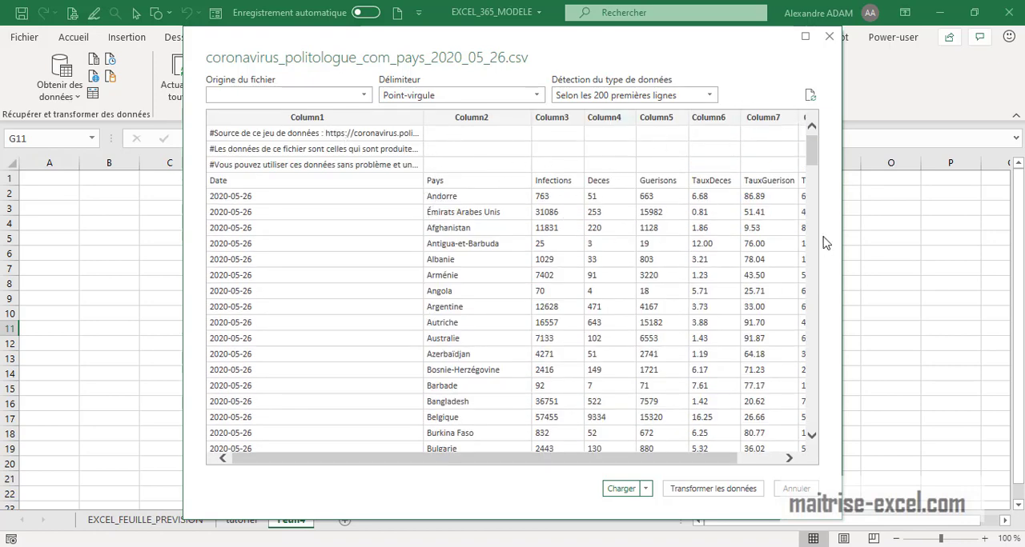
{"action": "left_click_drag", "start_coordinate": [732, 458], "coordinate": [694, 461]}
{"action": "scroll", "coordinate": [725, 467], "scroll_direction": "right", "scroll_amount": 1}
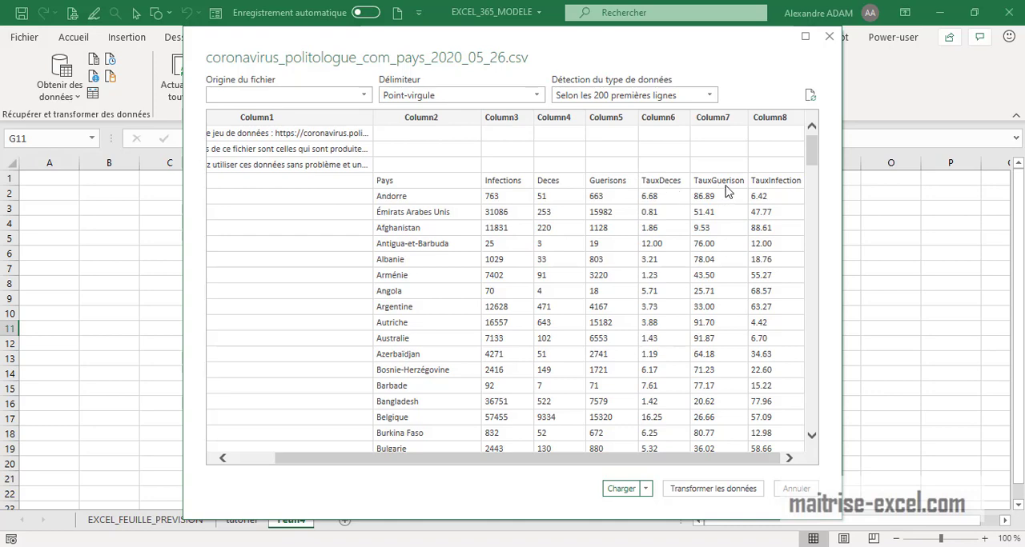
{"action": "left_click", "coordinate": [723, 489]}
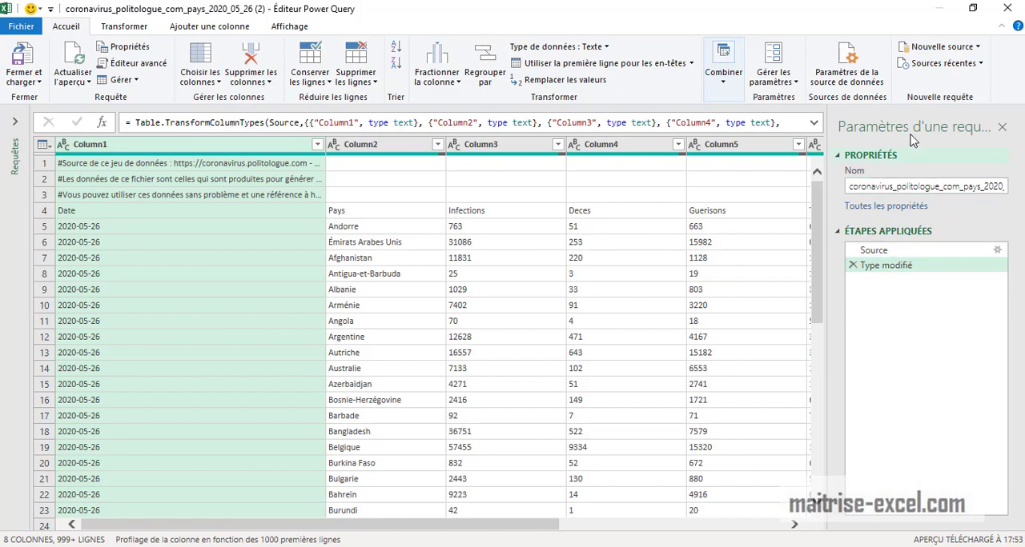
- Remove the top 3 rows from the query and use the first remaining row as column headers
{"action": "left_click", "coordinate": [44, 196]}
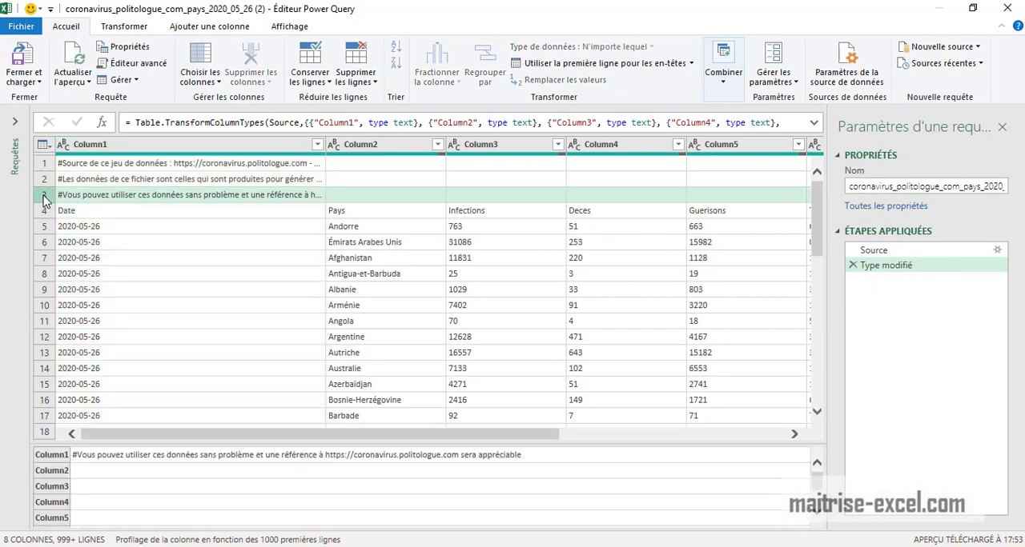
{"action": "left_click", "coordinate": [356, 80]}
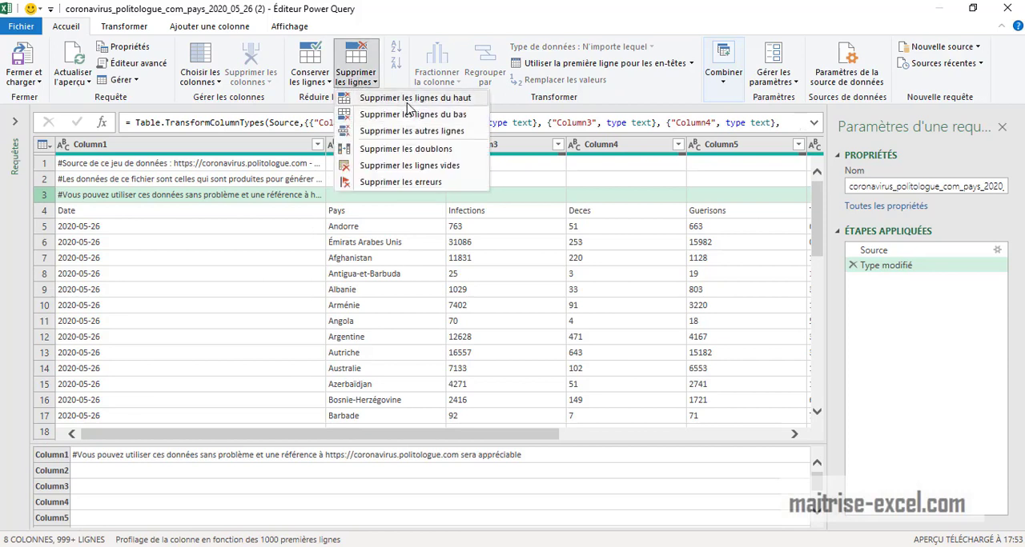
{"action": "left_click", "coordinate": [414, 102]}
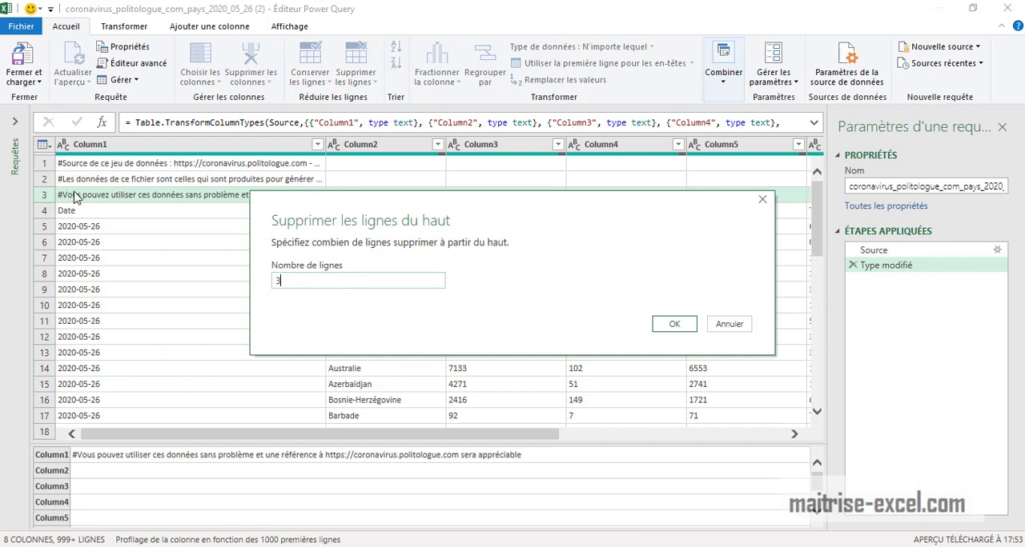
{"action": "left_click", "coordinate": [671, 325]}
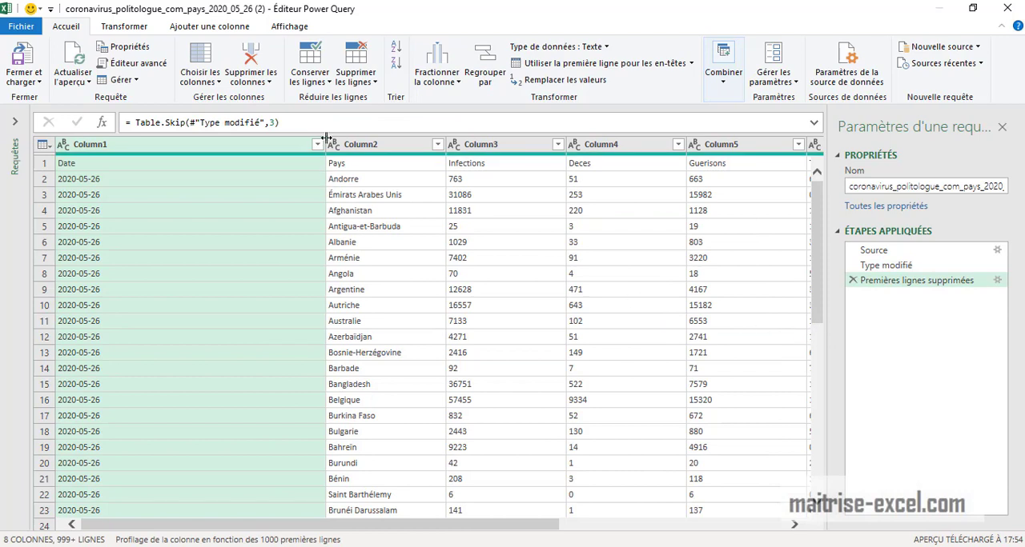
{"action": "left_click_drag", "start_coordinate": [327, 138], "coordinate": [176, 140]}
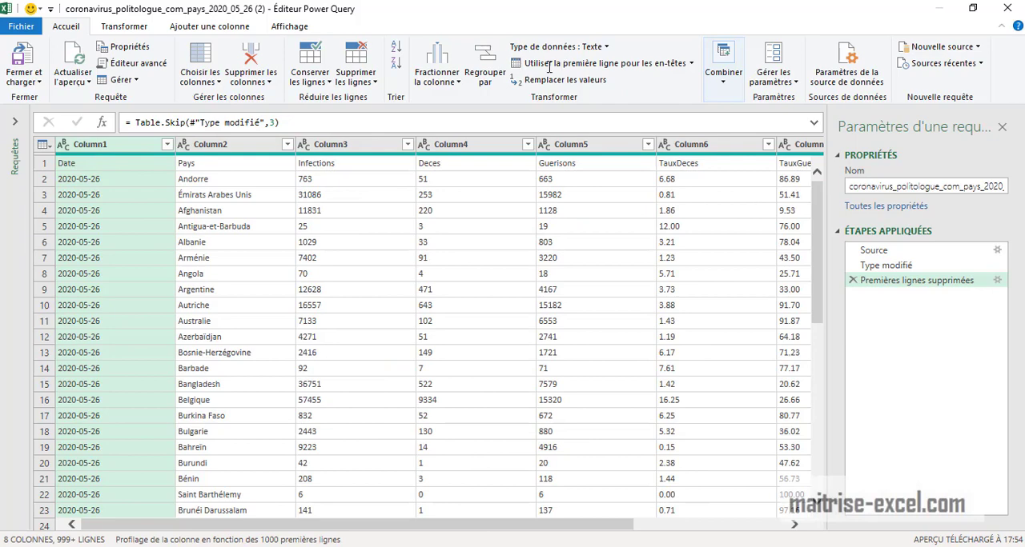
{"action": "left_click", "coordinate": [588, 64]}
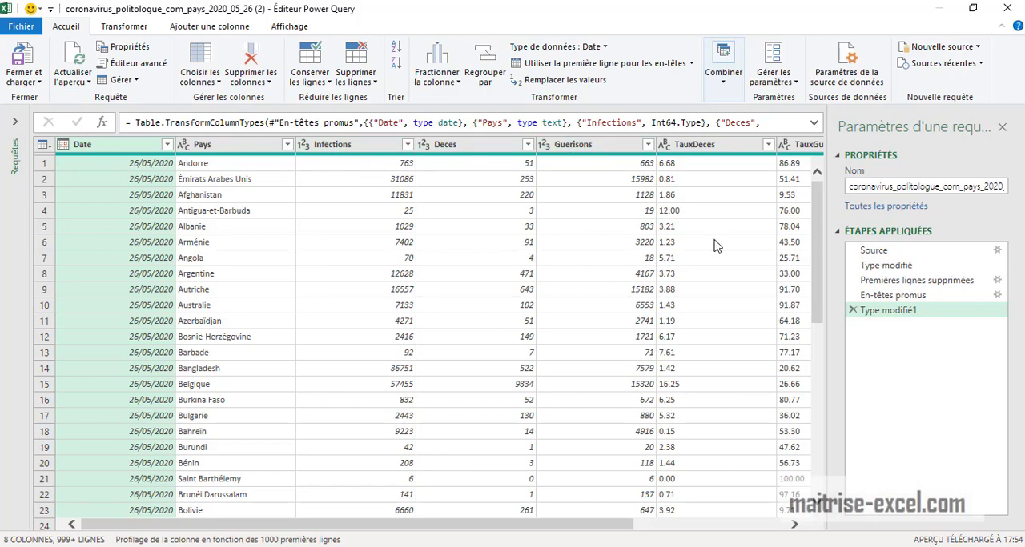
- Replace every period with a comma in the TauxDeces column
{"action": "left_click_drag", "start_coordinate": [641, 526], "coordinate": [768, 524]}
{"action": "left_click", "coordinate": [496, 165]}
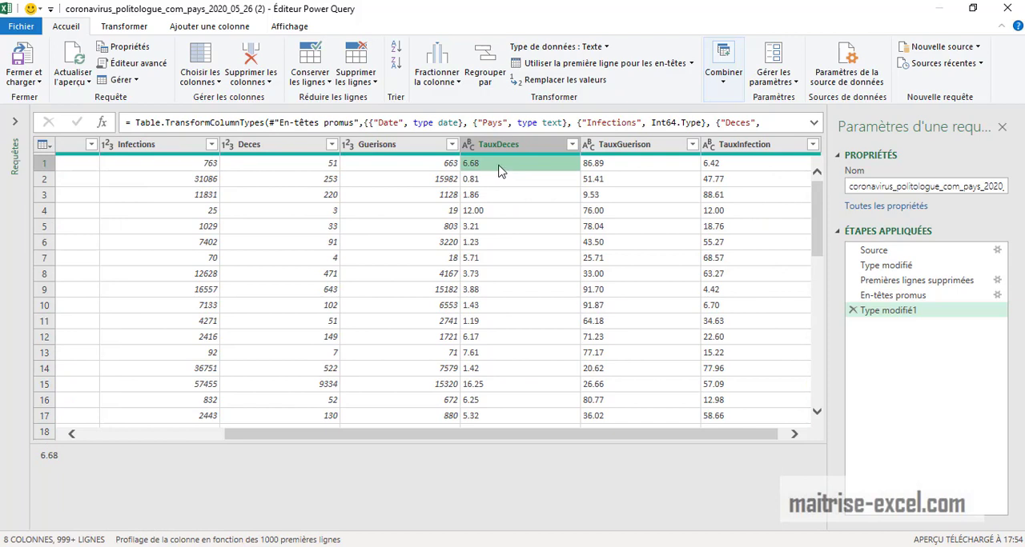
{"action": "left_click", "coordinate": [516, 149]}
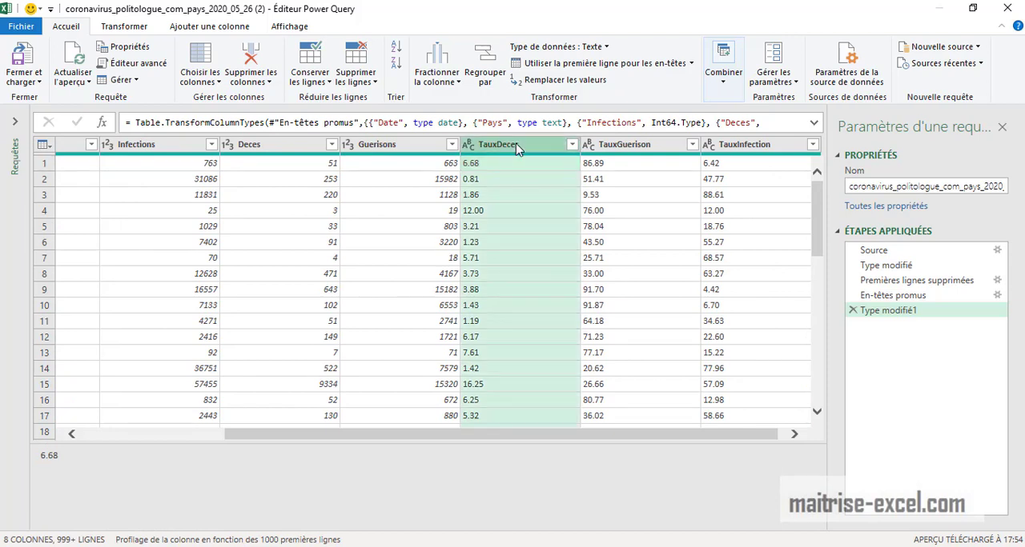
{"action": "left_click", "coordinate": [141, 27]}
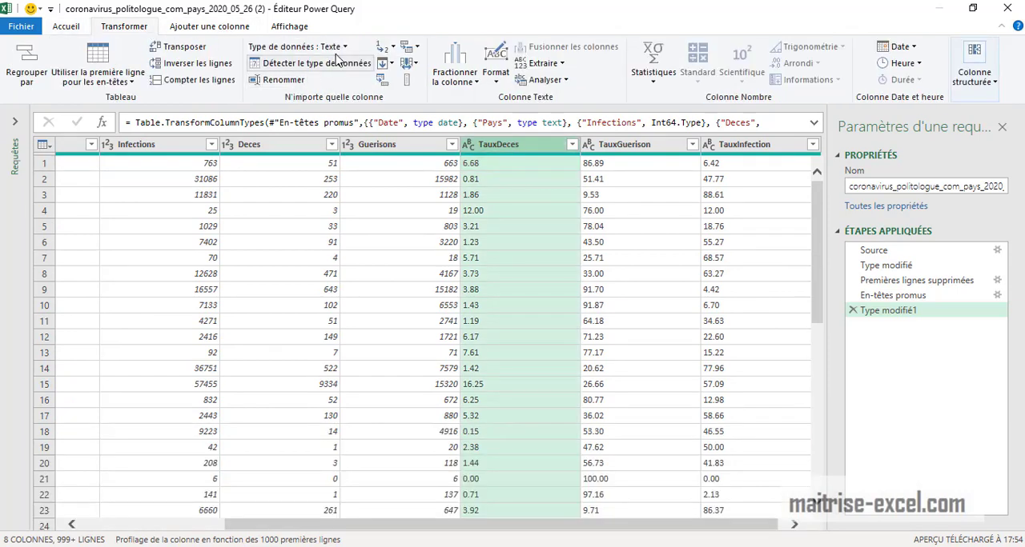
{"action": "left_click", "coordinate": [383, 48]}
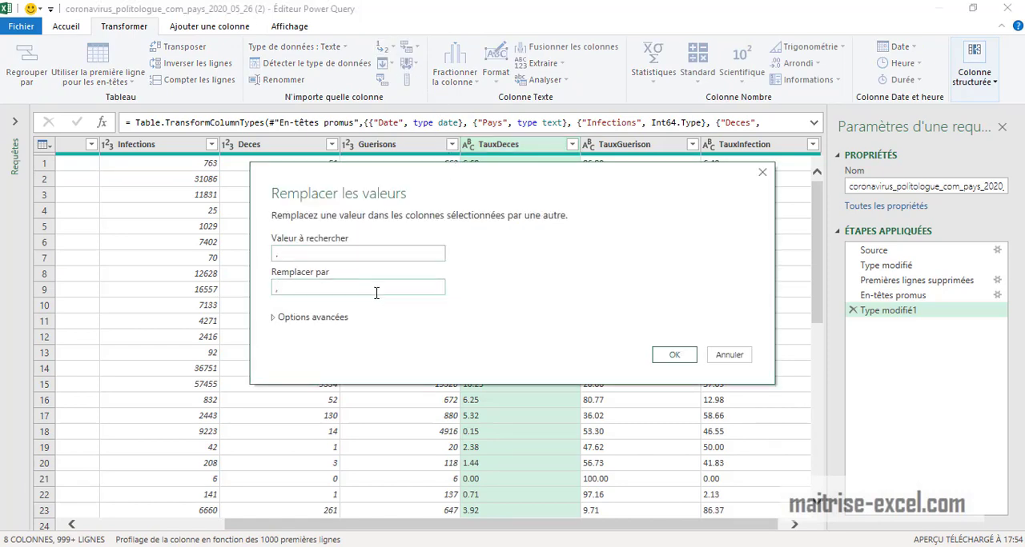
{"action": "left_click", "coordinate": [693, 360]}
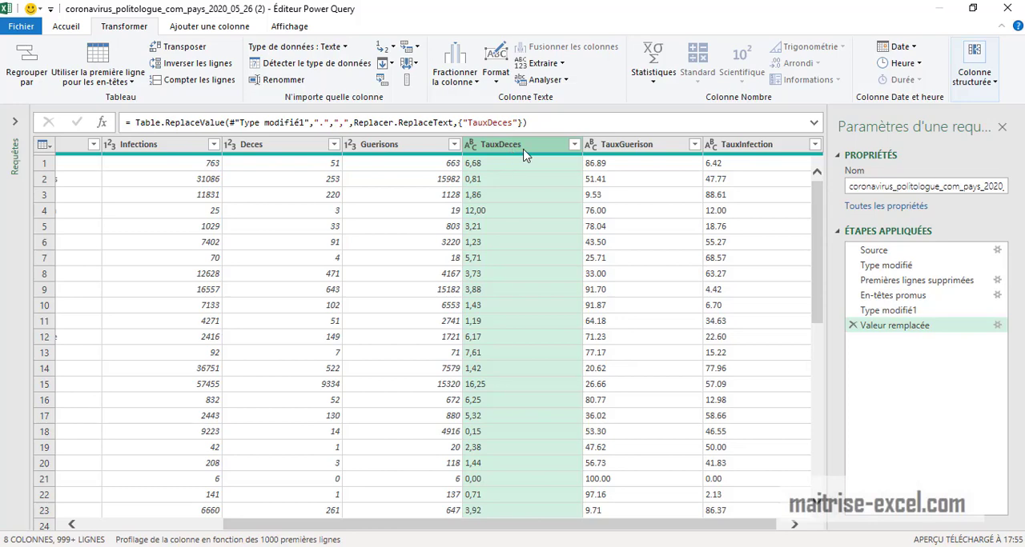
- Remove the TauxDeces, TauxGuerison and TauxInfection columns from the query
{"action": "key", "text": "Delete"}
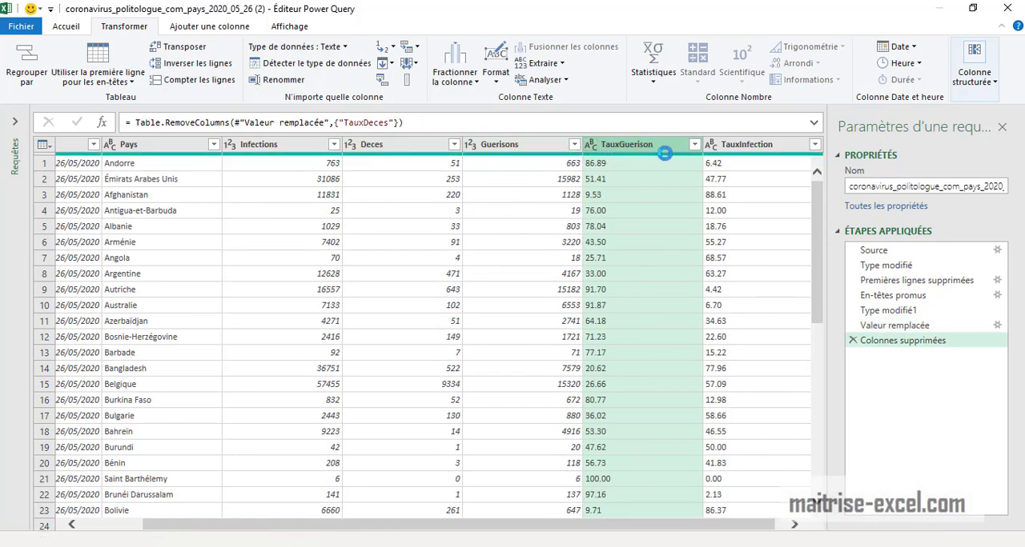
{"action": "key", "text": "Delete"}
{"action": "key", "text": "Delete"}
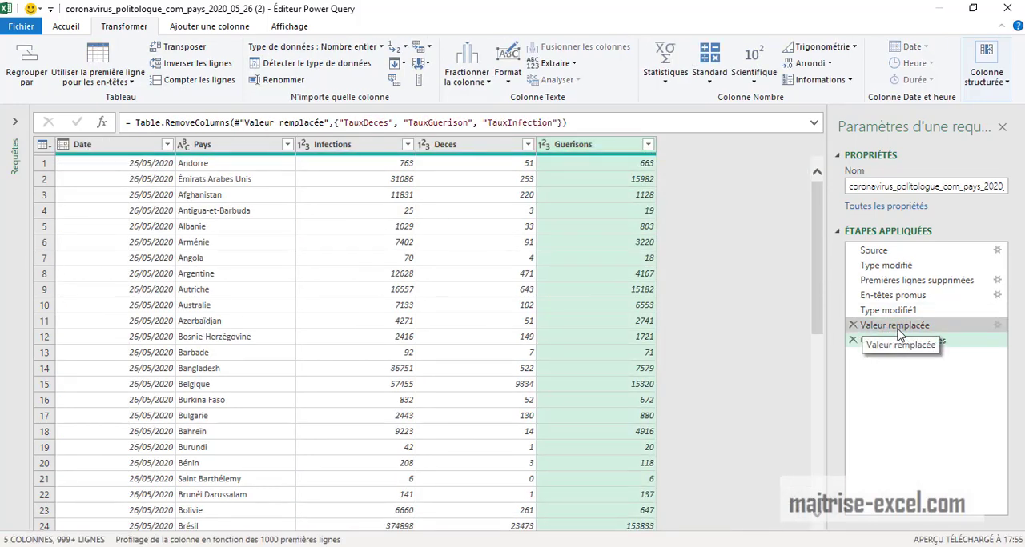
- Delete the "Valeur remplacée" applied step from the query
{"action": "left_click", "coordinate": [856, 330]}
{"action": "left_click", "coordinate": [854, 326]}
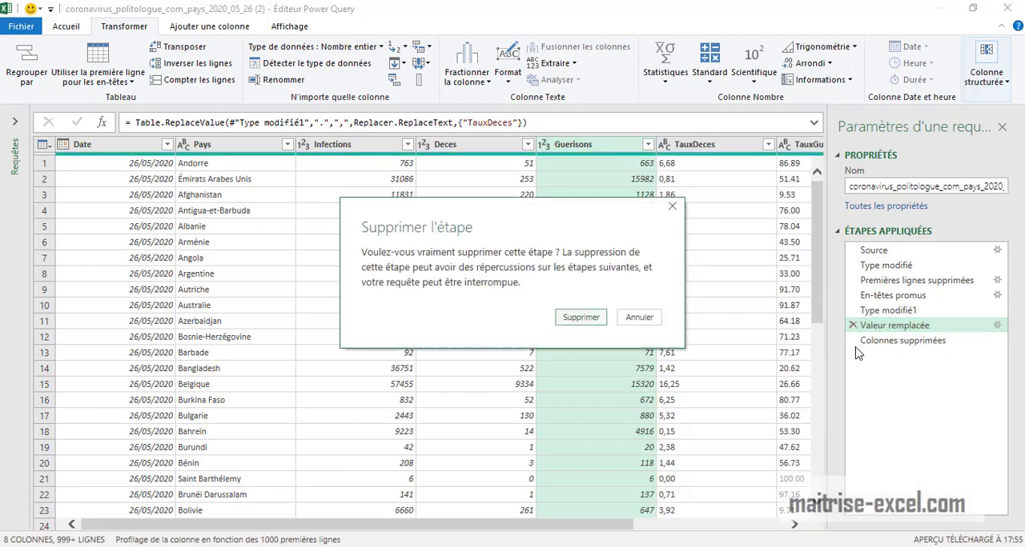
{"action": "left_click", "coordinate": [582, 325]}
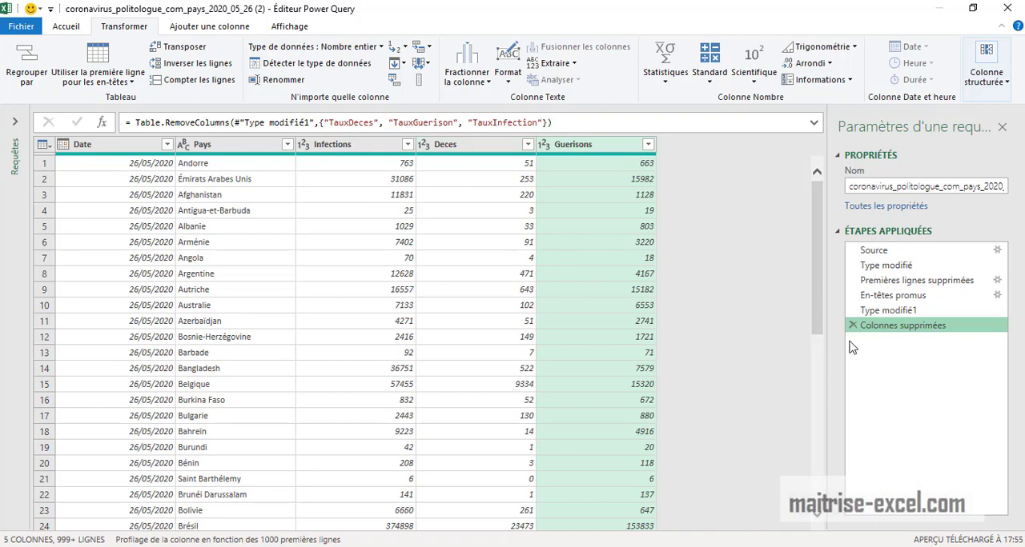
- Close the Power Query editor and keep the changes to load the query into the workbook
{"action": "left_click", "coordinate": [888, 311]}
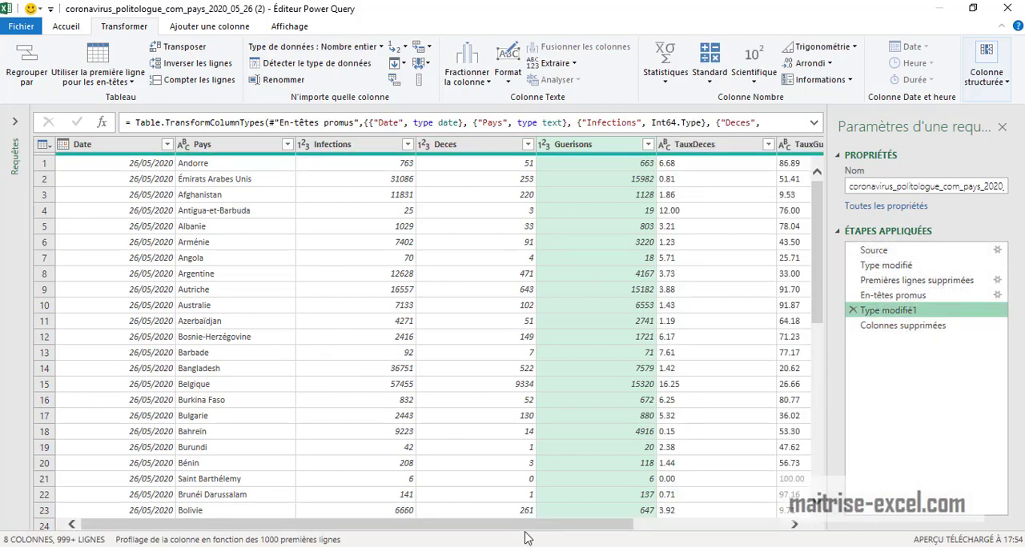
{"action": "left_click_drag", "start_coordinate": [530, 526], "coordinate": [445, 540]}
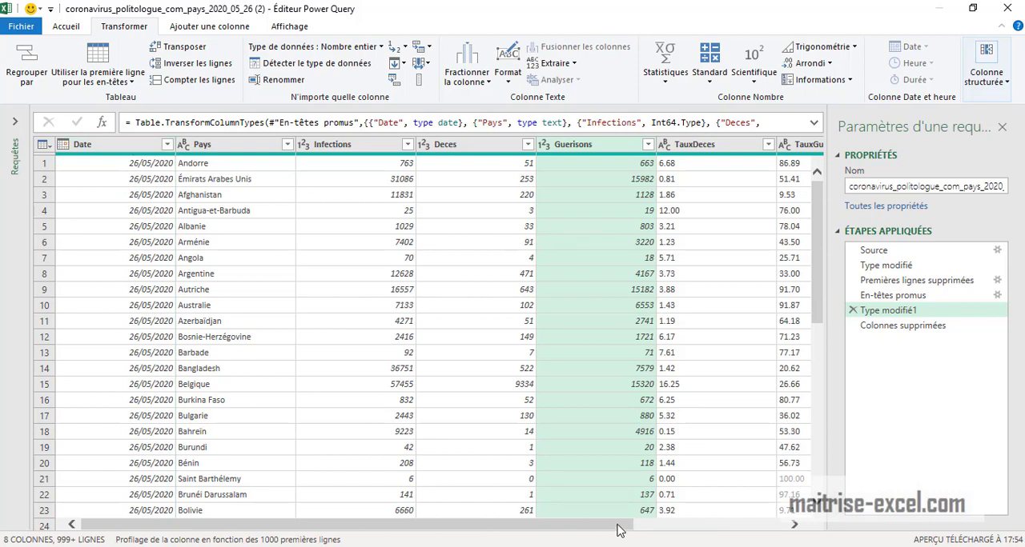
{"action": "left_click_drag", "start_coordinate": [616, 528], "coordinate": [768, 528]}
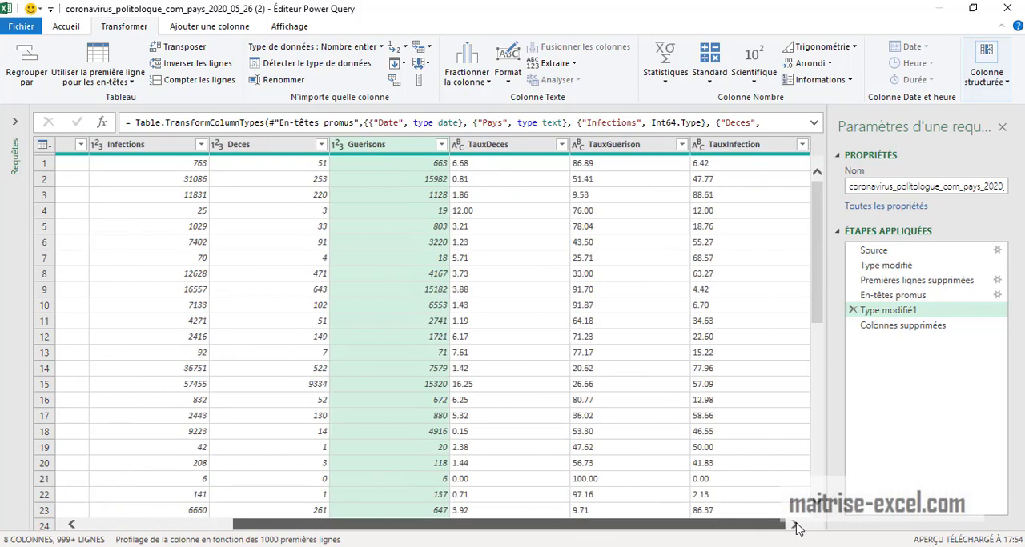
{"action": "left_click", "coordinate": [1013, 12]}
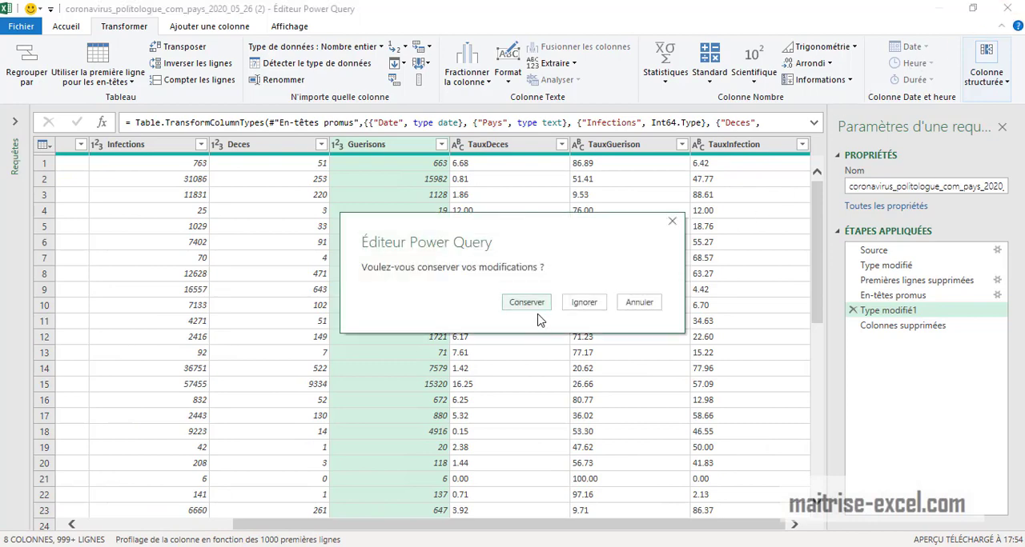
{"action": "left_click", "coordinate": [526, 304]}
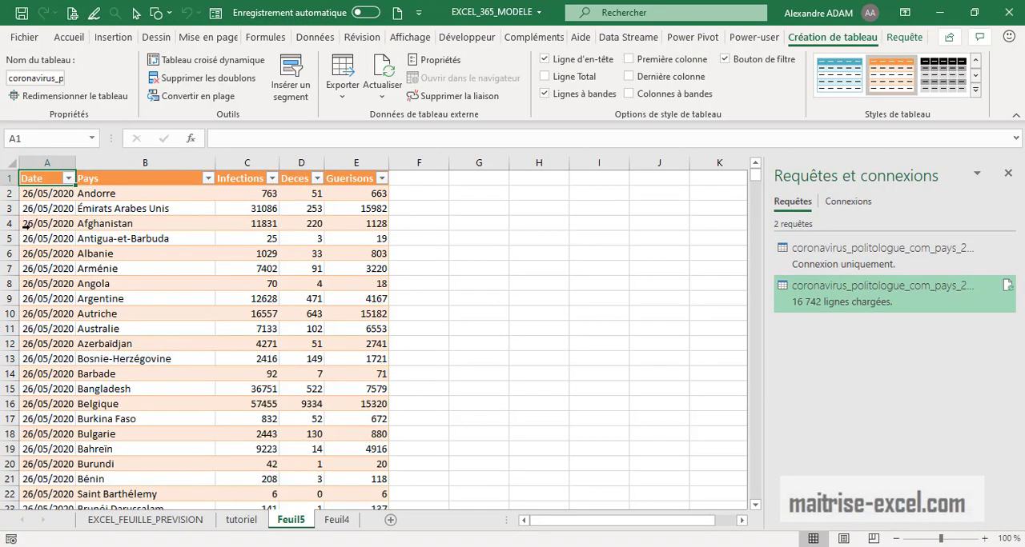
- Sort the loaded table by the Pays column from A to Z
{"action": "left_click", "coordinate": [124, 193]}
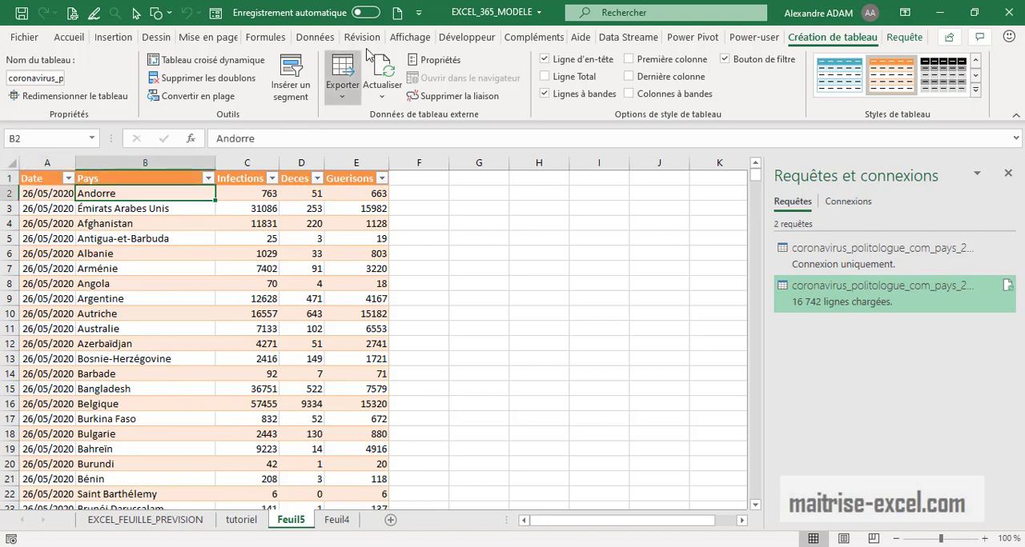
{"action": "left_click", "coordinate": [320, 41]}
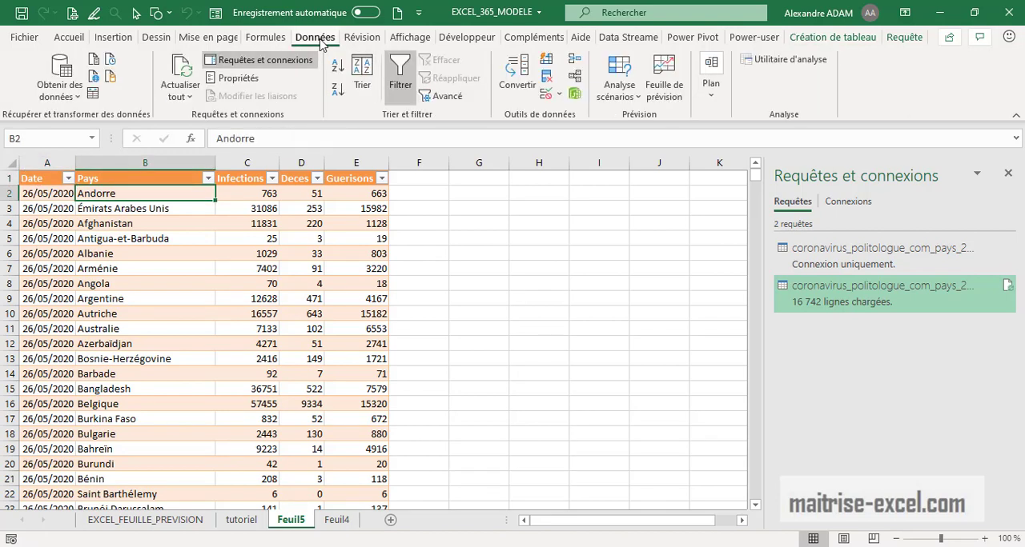
{"action": "left_click", "coordinate": [340, 72]}
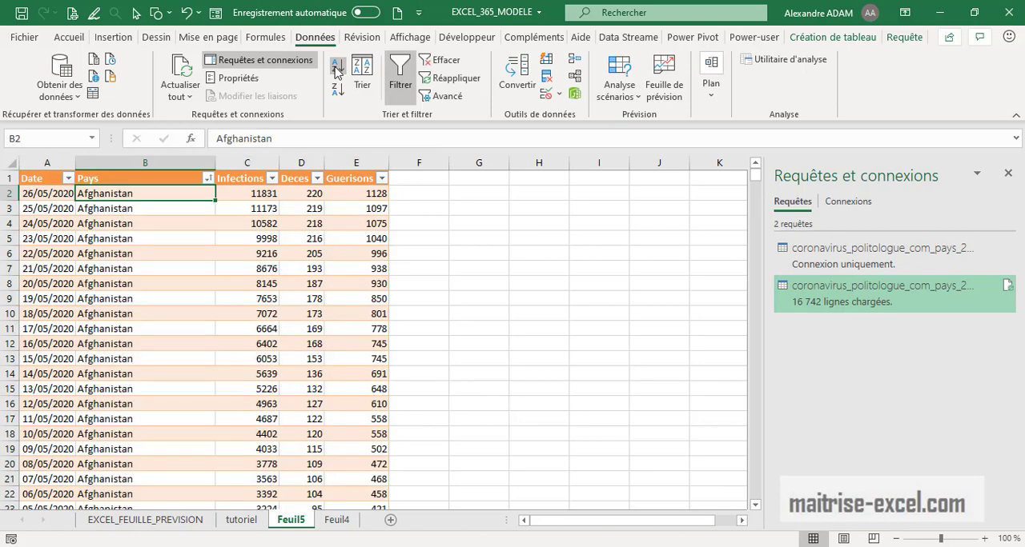
- Close the Requêtes et connexions pane beside the sorted country table
{"action": "scroll", "coordinate": [168, 358], "scroll_direction": "down", "scroll_amount": 8}
{"action": "scroll", "coordinate": [168, 357], "scroll_direction": "down", "scroll_amount": 15}
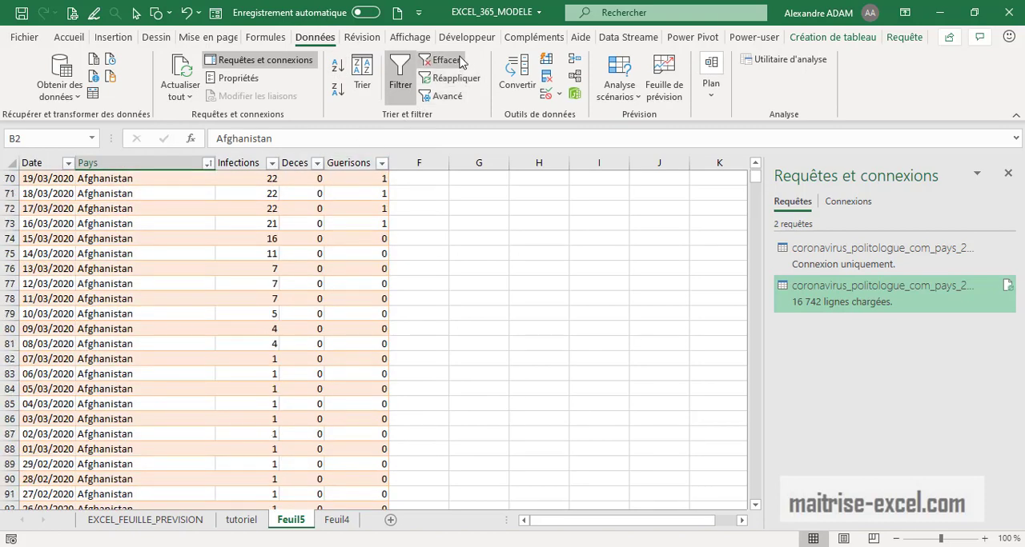
{"action": "left_click", "coordinate": [531, 268]}
{"action": "scroll", "coordinate": [523, 291], "scroll_direction": "up", "scroll_amount": 4}
{"action": "scroll", "coordinate": [522, 291], "scroll_direction": "up", "scroll_amount": 19}
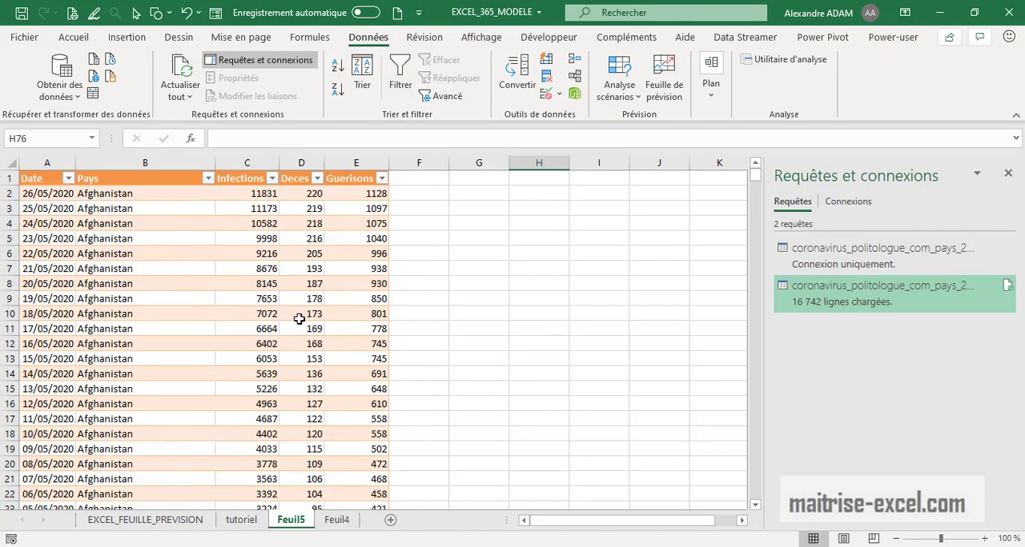
{"action": "scroll", "coordinate": [153, 392], "scroll_direction": "down", "scroll_amount": 20}
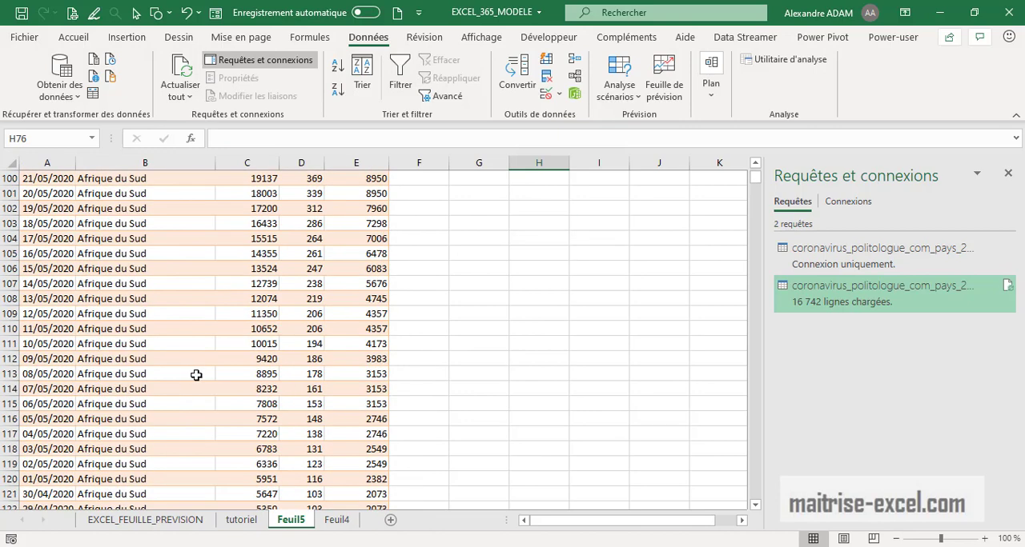
{"action": "left_click", "coordinate": [1008, 174]}
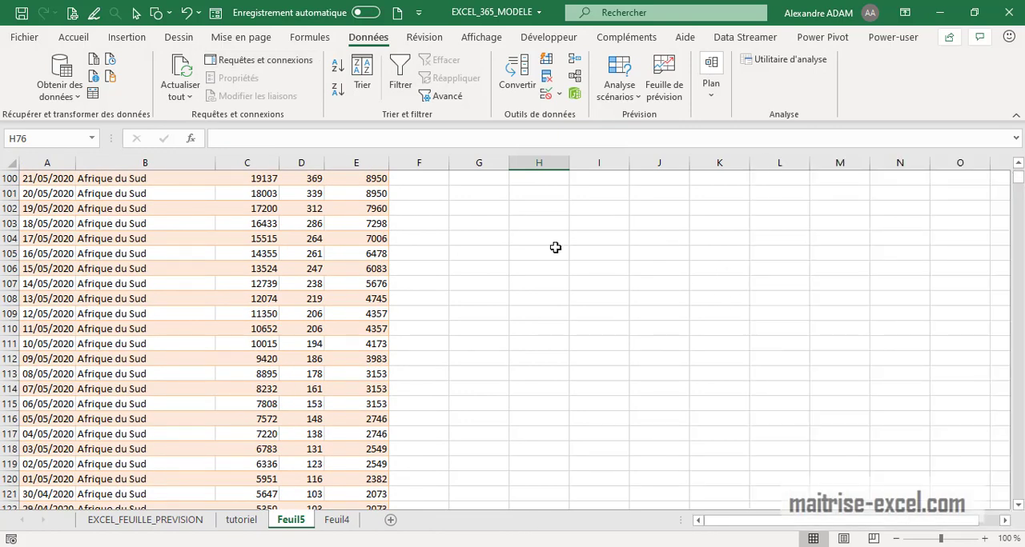
- Filter the Pays column of the table to show only France
{"action": "scroll", "coordinate": [405, 360], "scroll_direction": "down", "scroll_amount": 2}
{"action": "scroll", "coordinate": [315, 388], "scroll_direction": "down", "scroll_amount": 14}
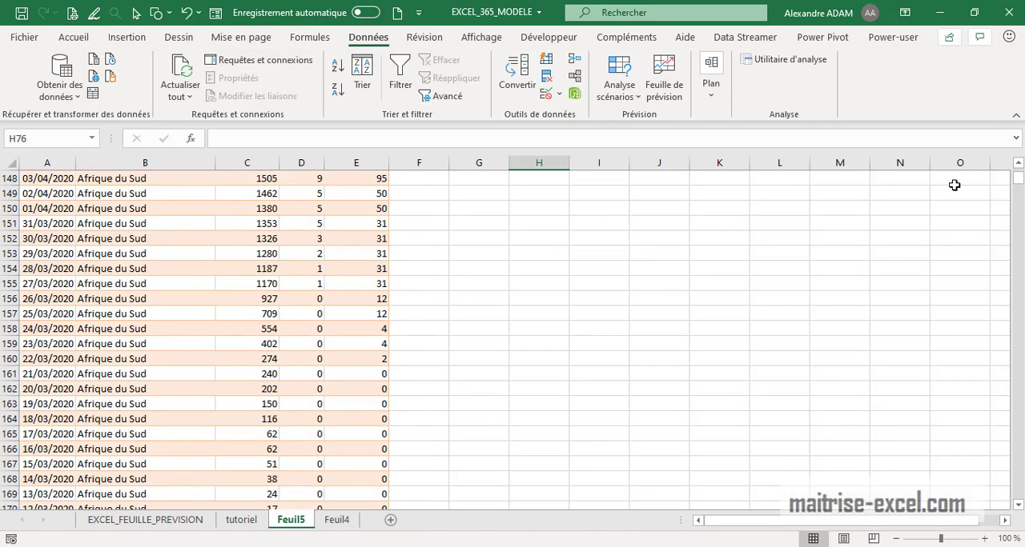
{"action": "scroll", "coordinate": [361, 321], "scroll_direction": "up", "scroll_amount": 5}
{"action": "left_click_drag", "start_coordinate": [1017, 177], "coordinate": [1017, 168]}
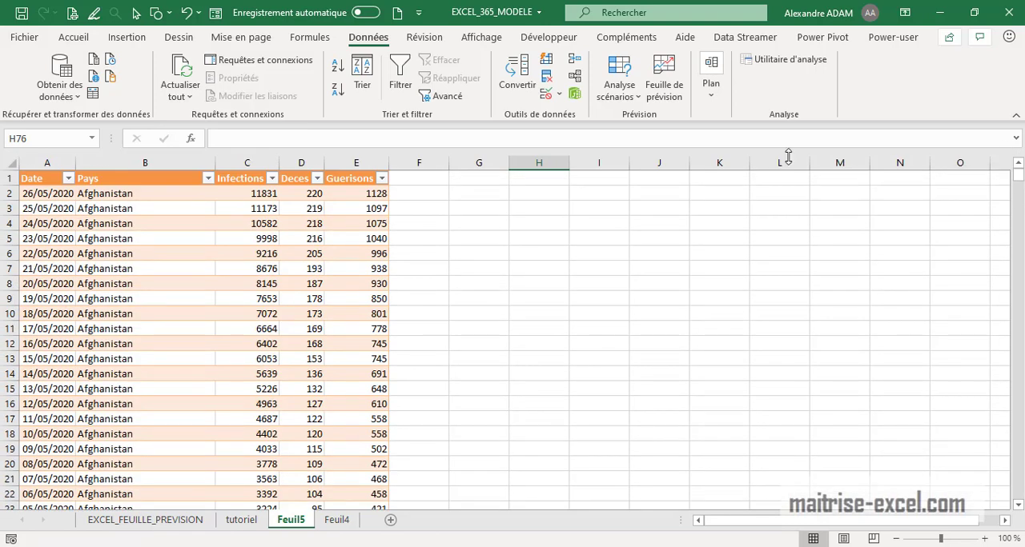
{"action": "left_click", "coordinate": [208, 178]}
{"action": "left_click", "coordinate": [88, 319]}
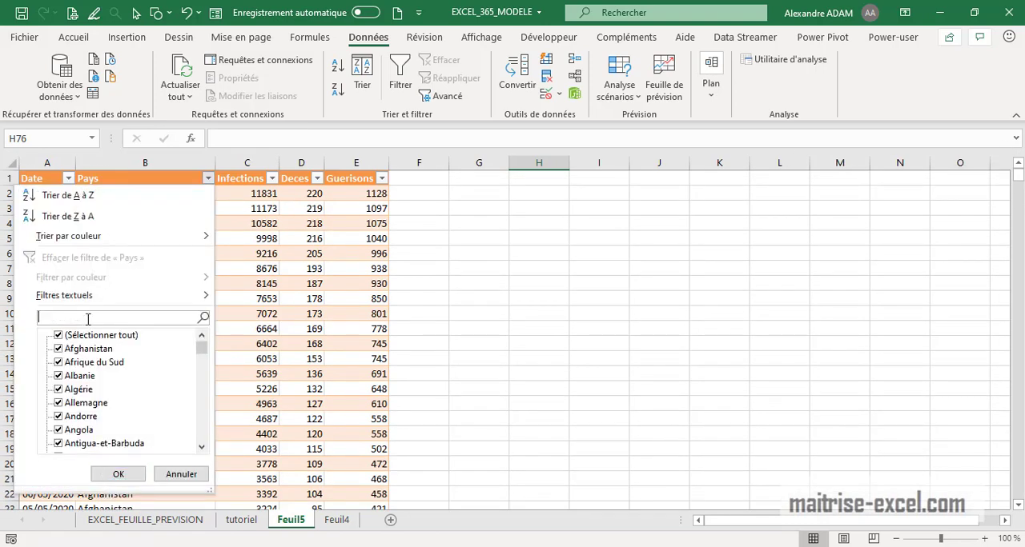
{"action": "type", "text": "france"}
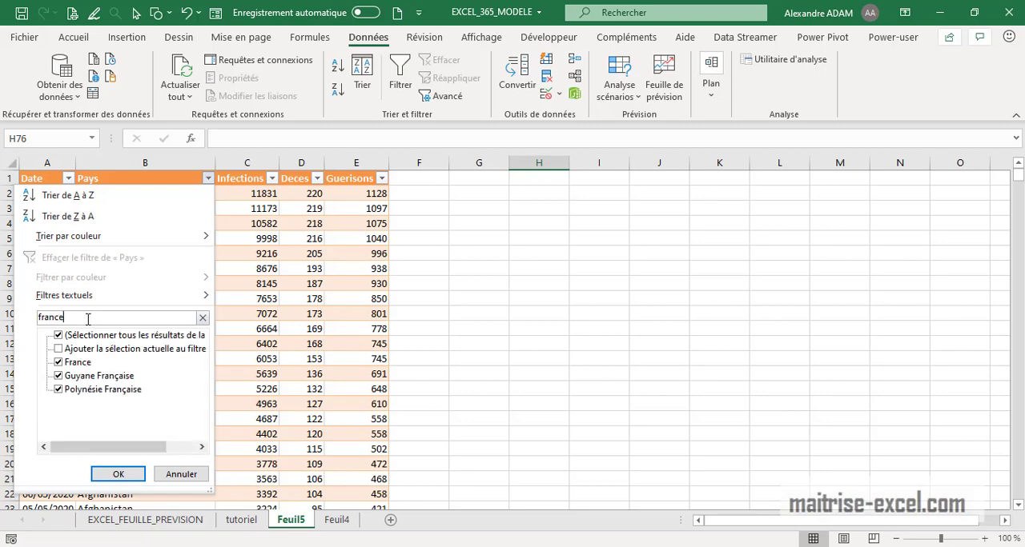
{"action": "left_click", "coordinate": [118, 474]}
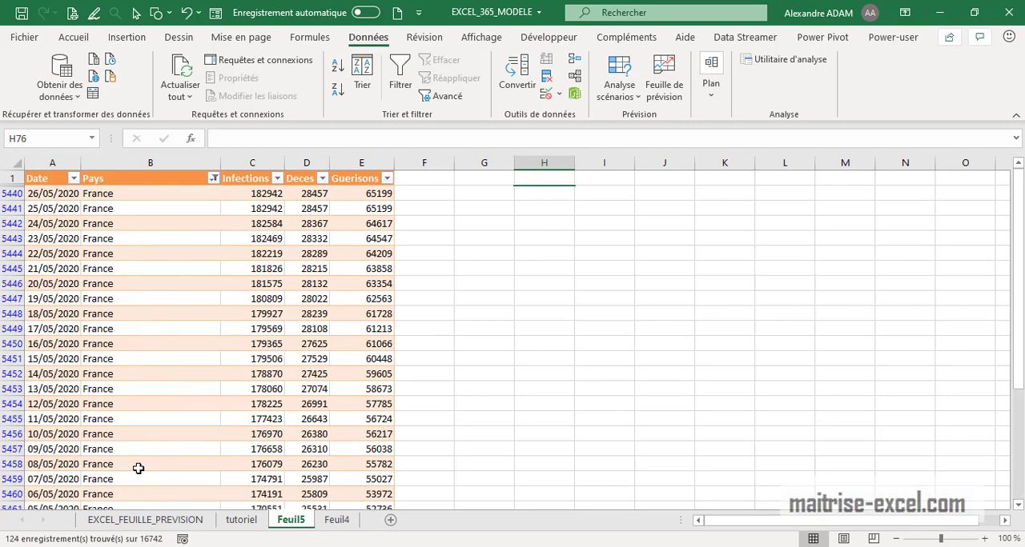
- Start a forecast sheet from France's Date, Pays and Infections cells for 08/05/2020 through 26/05/2020
{"action": "scroll", "coordinate": [187, 464], "scroll_direction": "down", "scroll_amount": 2}
{"action": "scroll", "coordinate": [186, 464], "scroll_direction": "up", "scroll_amount": 3}
{"action": "left_click_drag", "start_coordinate": [49, 196], "coordinate": [281, 449]}
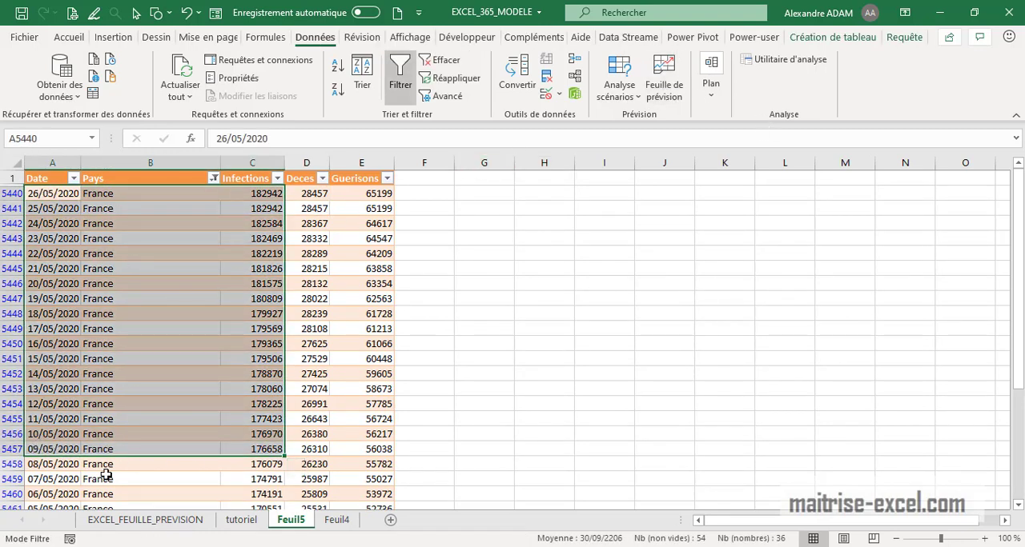
{"action": "left_click_drag", "start_coordinate": [66, 464], "coordinate": [274, 193]}
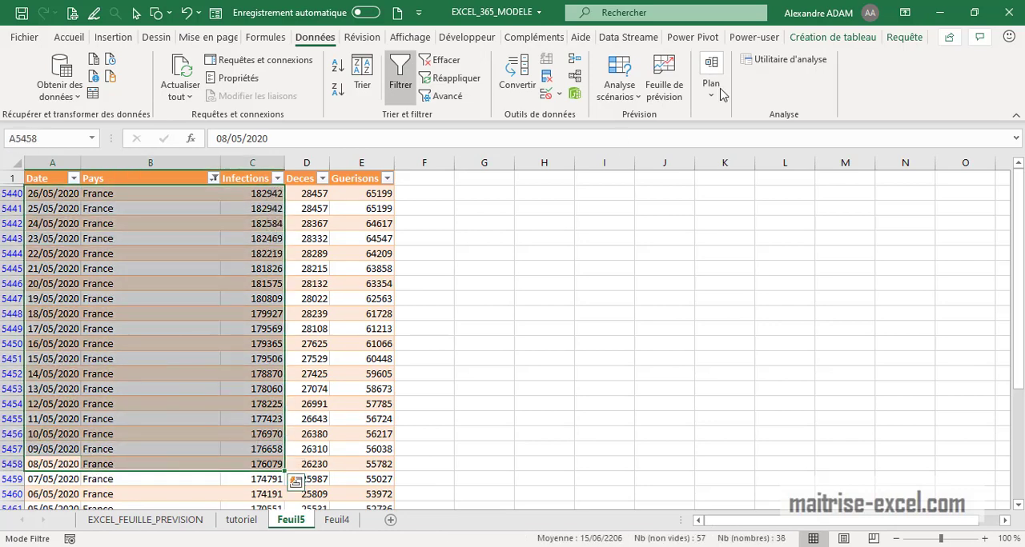
{"action": "left_click", "coordinate": [663, 84]}
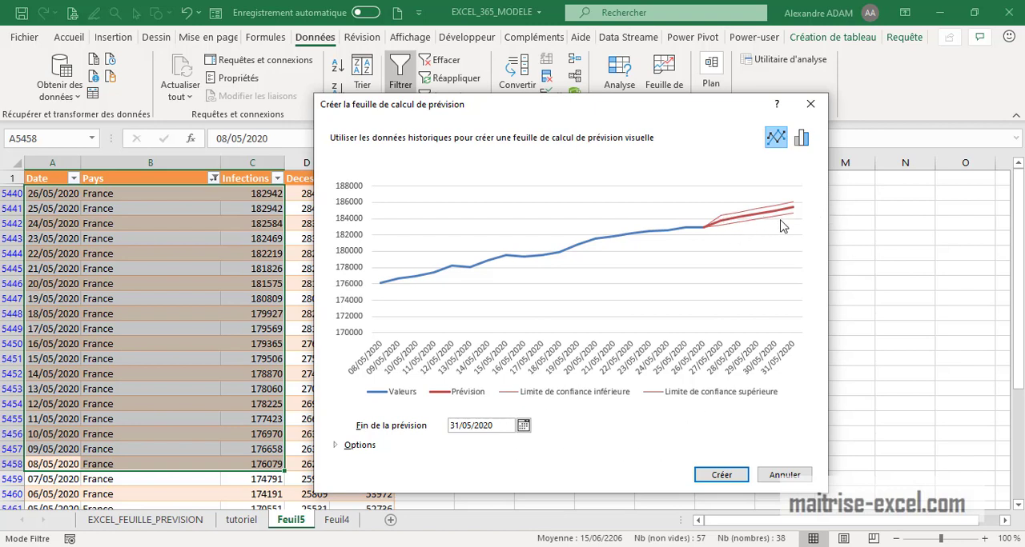
- Set the forecast end date to 14/07/2020 for the short France selection
{"action": "left_click", "coordinate": [523, 425]}
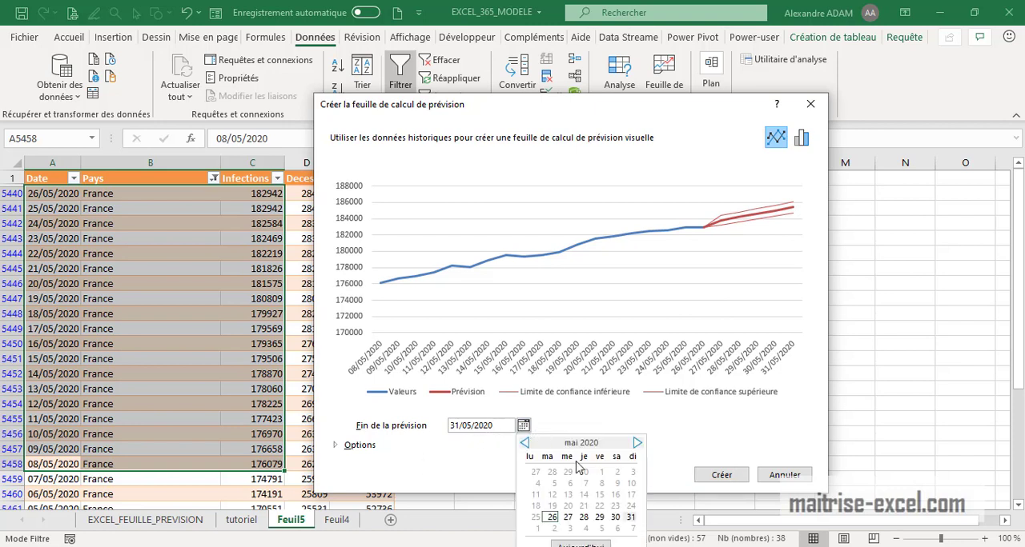
{"action": "left_click", "coordinate": [636, 444]}
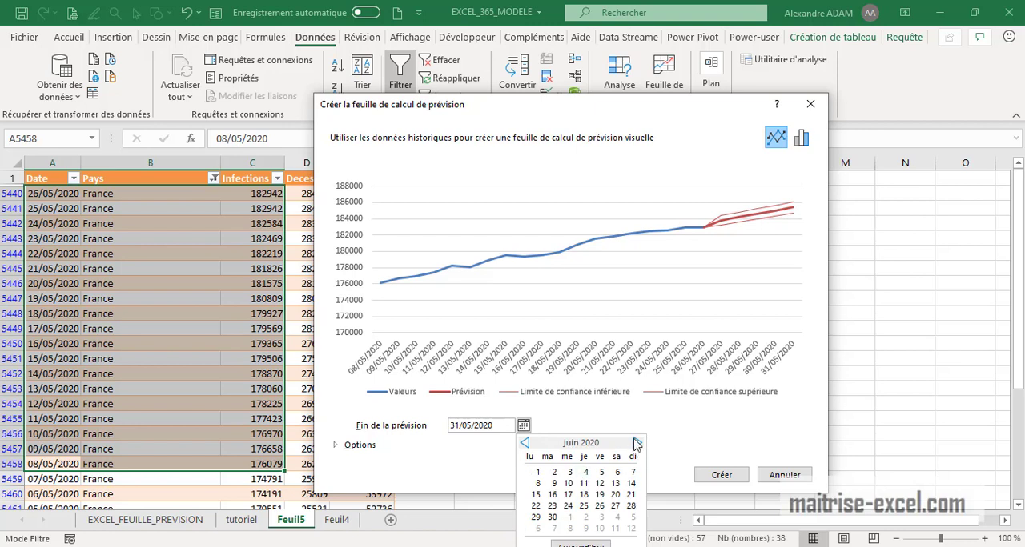
{"action": "left_click", "coordinate": [636, 444]}
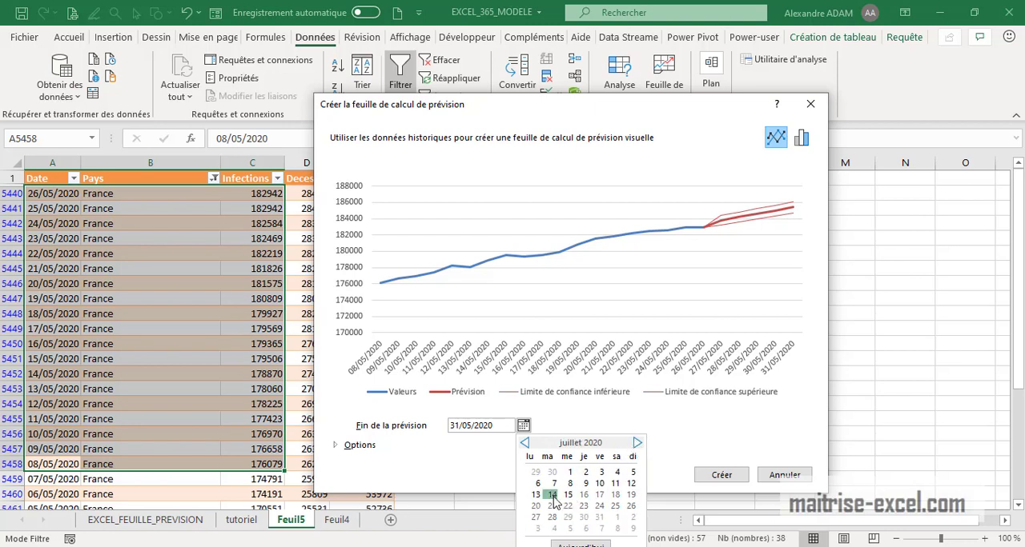
{"action": "left_click", "coordinate": [553, 498]}
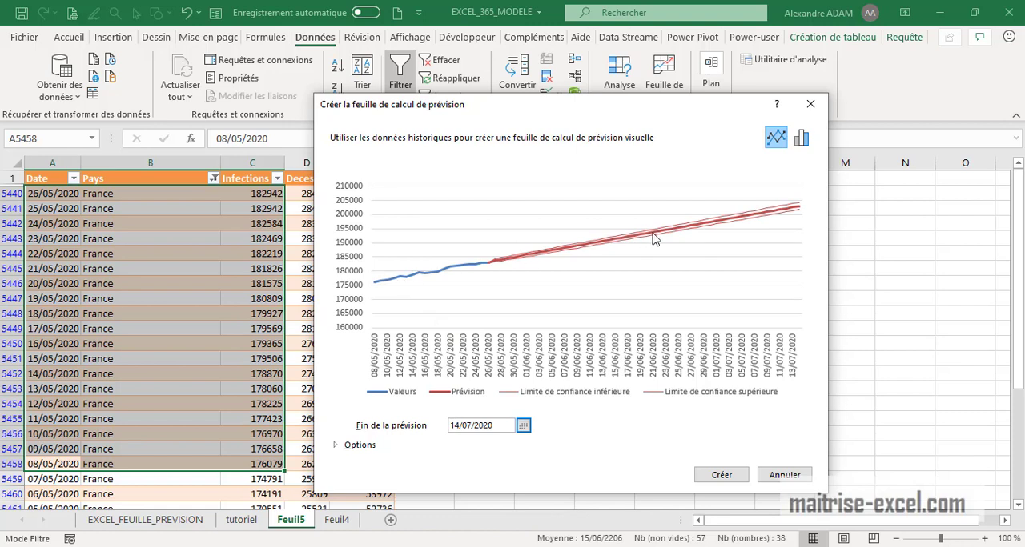
{"action": "left_click", "coordinate": [523, 426]}
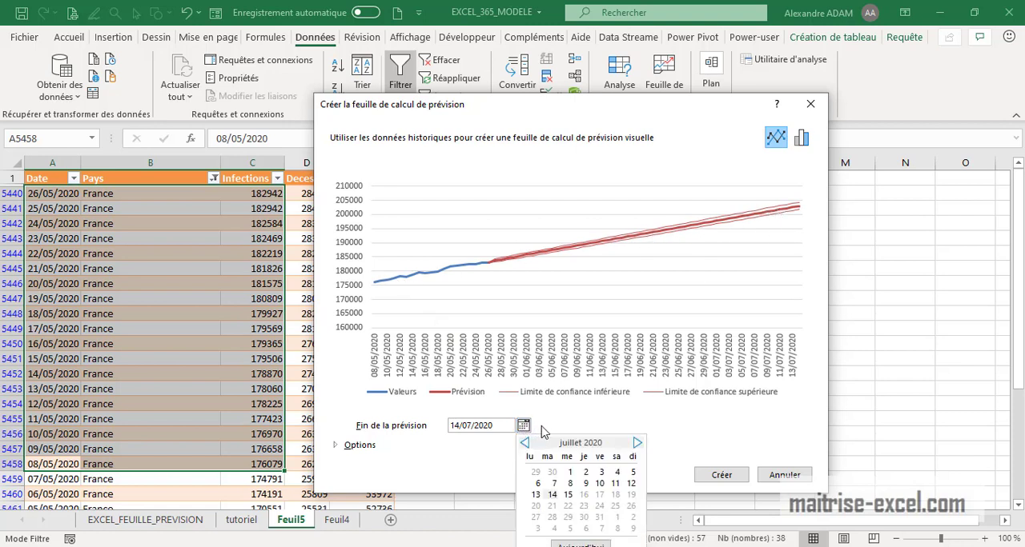
{"action": "left_click", "coordinate": [337, 454]}
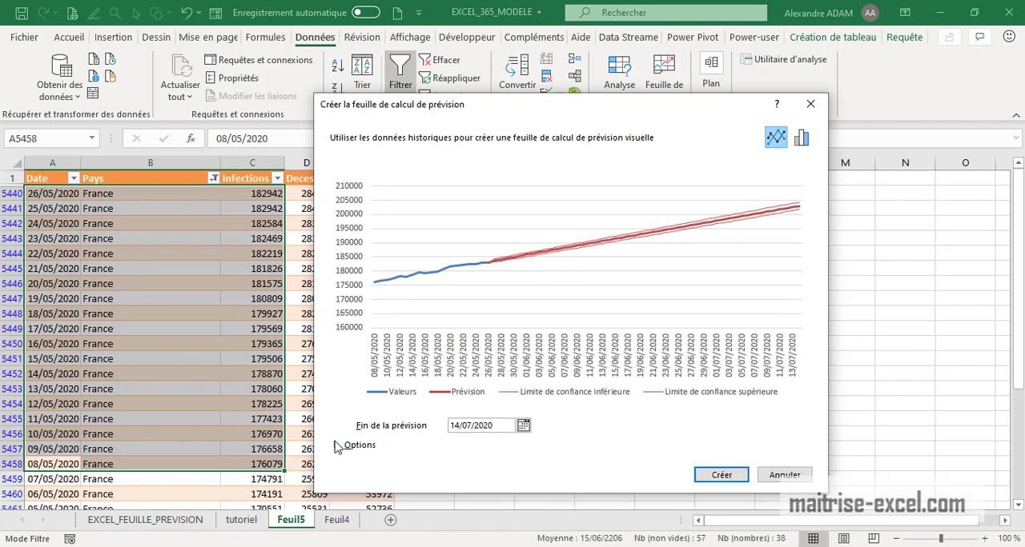
- Look over the forecast options and the column chart preview, switch back to the line chart and cancel the forecast
{"action": "left_click", "coordinate": [337, 446]}
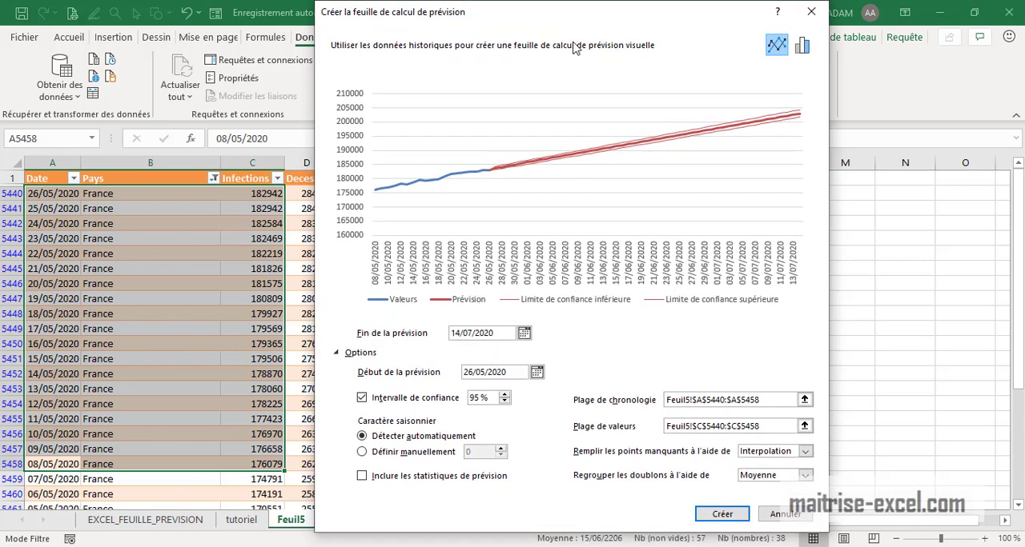
{"action": "left_click", "coordinate": [337, 353]}
{"action": "left_click", "coordinate": [801, 46]}
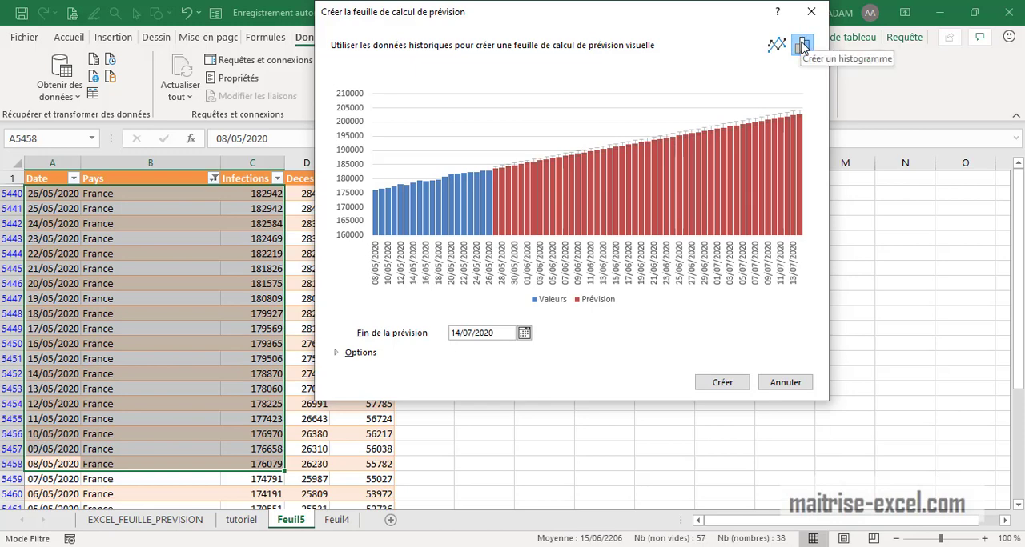
{"action": "left_click", "coordinate": [776, 45]}
{"action": "left_click", "coordinate": [795, 383]}
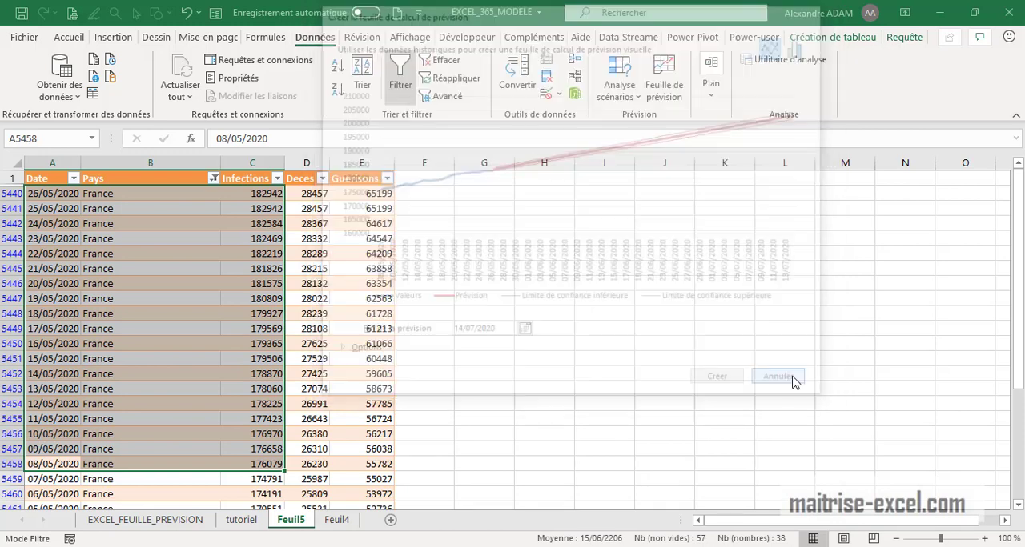
- Select the Date, Pays and Infections cells of all France rows, from 26/05/2020 down to 24/01/2020
{"action": "scroll", "coordinate": [352, 323], "scroll_direction": "down", "scroll_amount": 4}
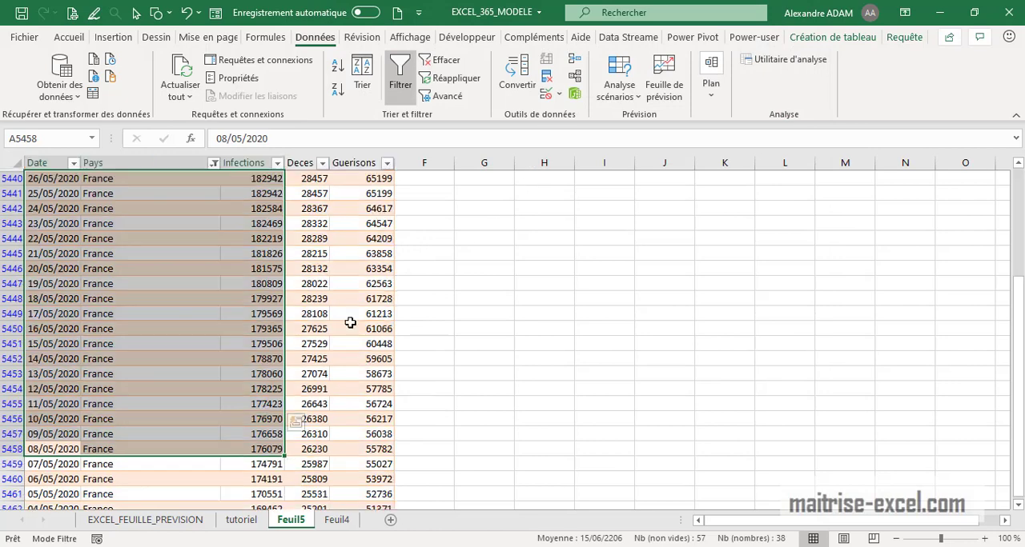
{"action": "scroll", "coordinate": [143, 411], "scroll_direction": "up", "scroll_amount": 4}
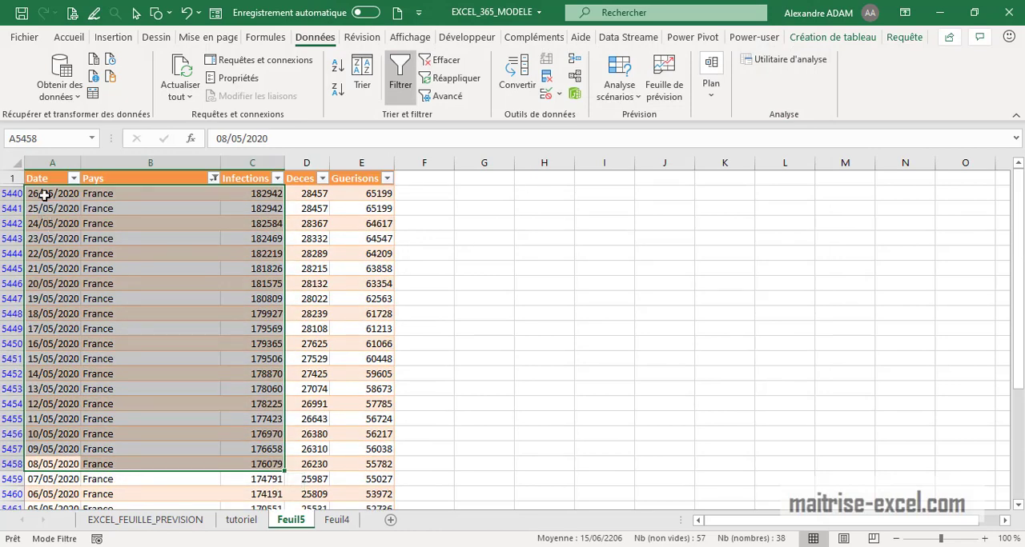
{"action": "left_click_drag", "start_coordinate": [44, 196], "coordinate": [267, 444]}
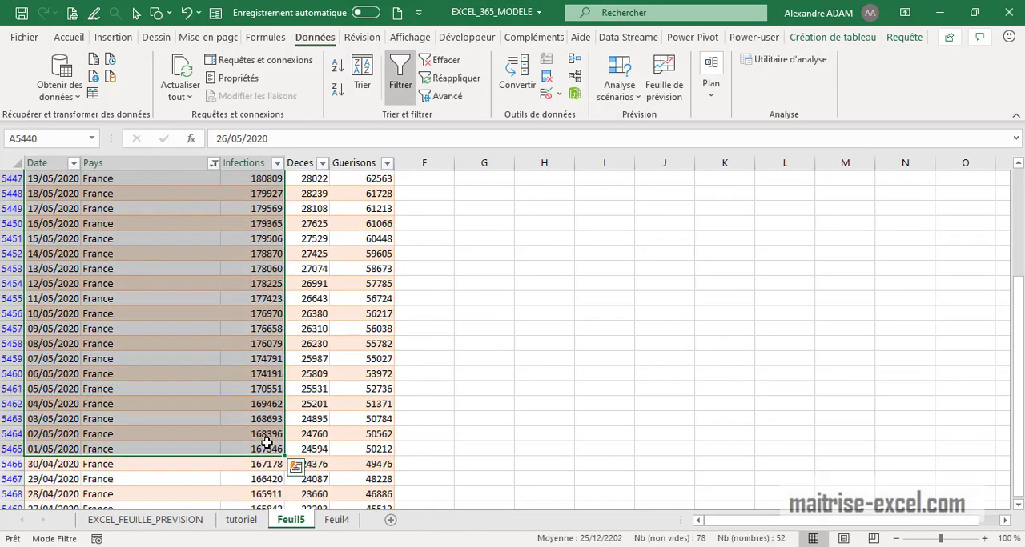
{"action": "key", "text": "ctrl+shift+Down"}
{"action": "scroll", "coordinate": [165, 446], "scroll_direction": "down", "scroll_amount": 2}
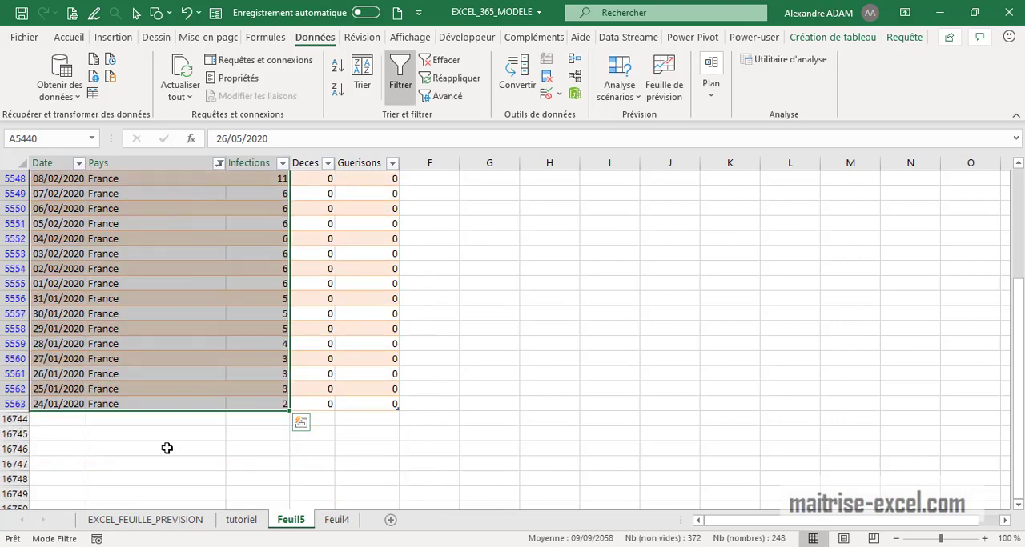
{"action": "scroll", "coordinate": [283, 430], "scroll_direction": "up", "scroll_amount": 16}
{"action": "scroll", "coordinate": [240, 344], "scroll_direction": "up", "scroll_amount": 20}
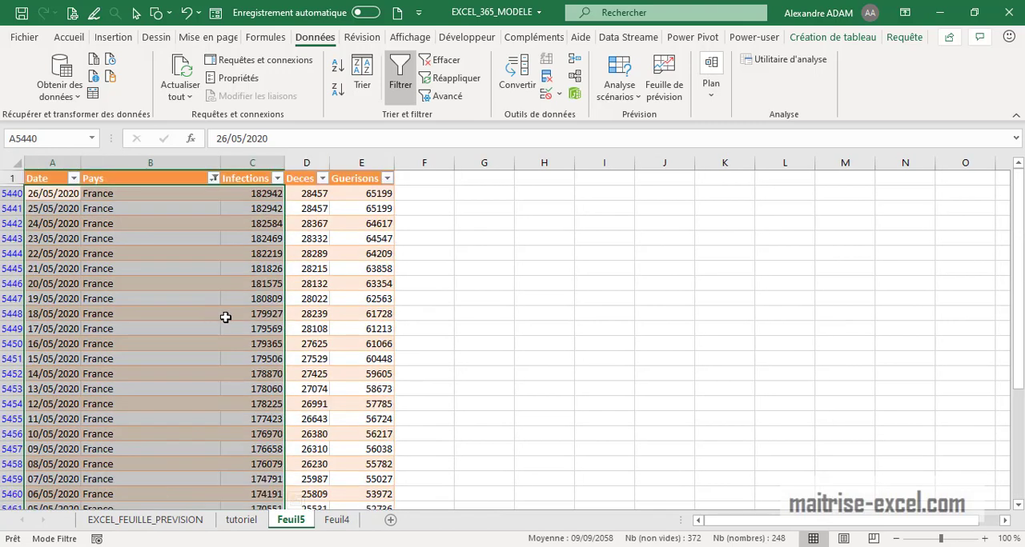
- Create a line-chart forecast sheet from the selected France data with the forecast ending on 14/07/2020
{"action": "left_click", "coordinate": [672, 94]}
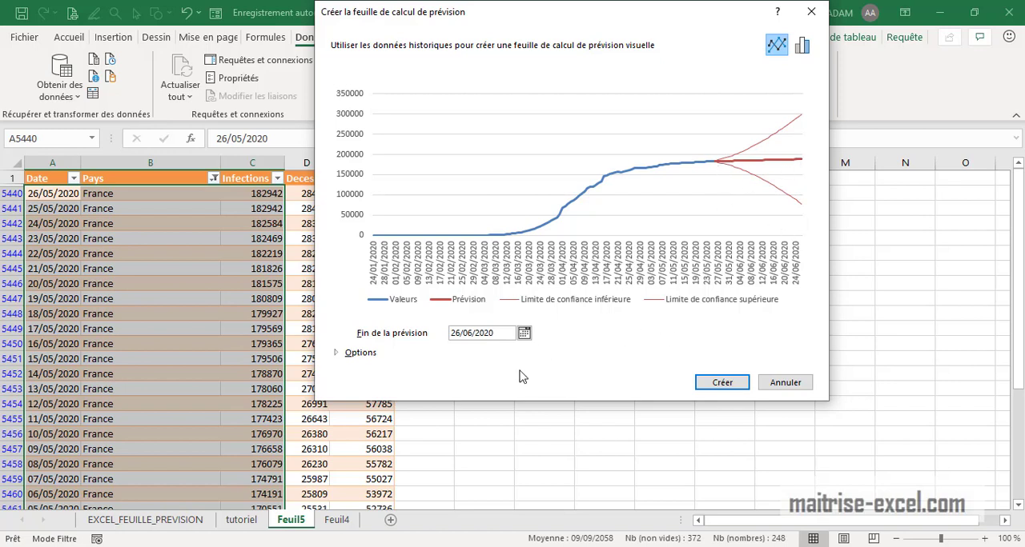
{"action": "left_click", "coordinate": [524, 333]}
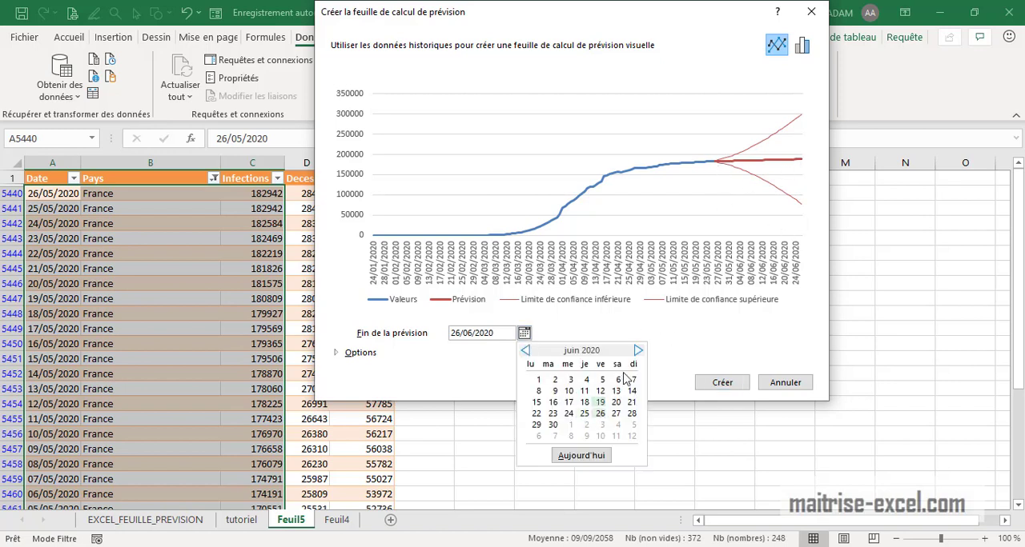
{"action": "left_click", "coordinate": [638, 351]}
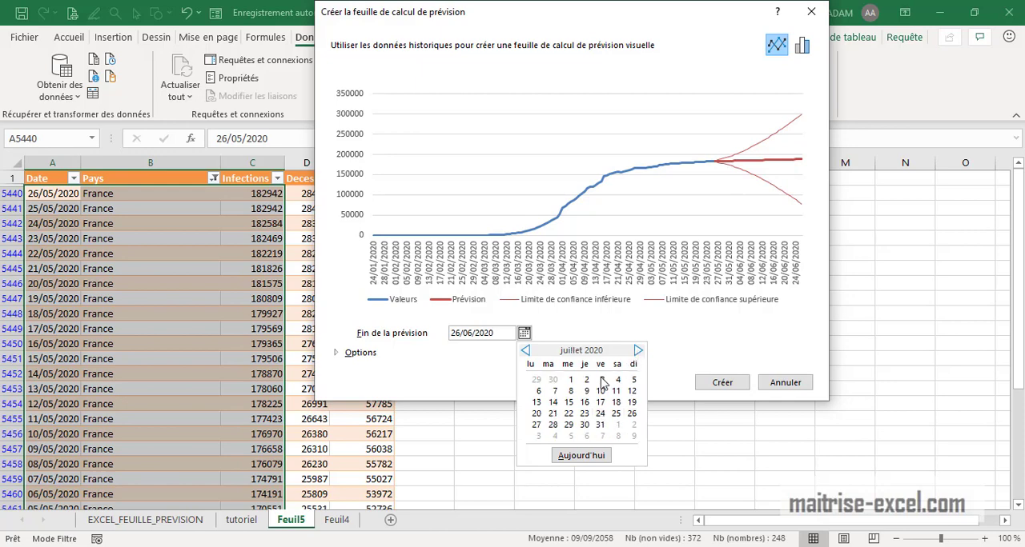
{"action": "left_click", "coordinate": [552, 402]}
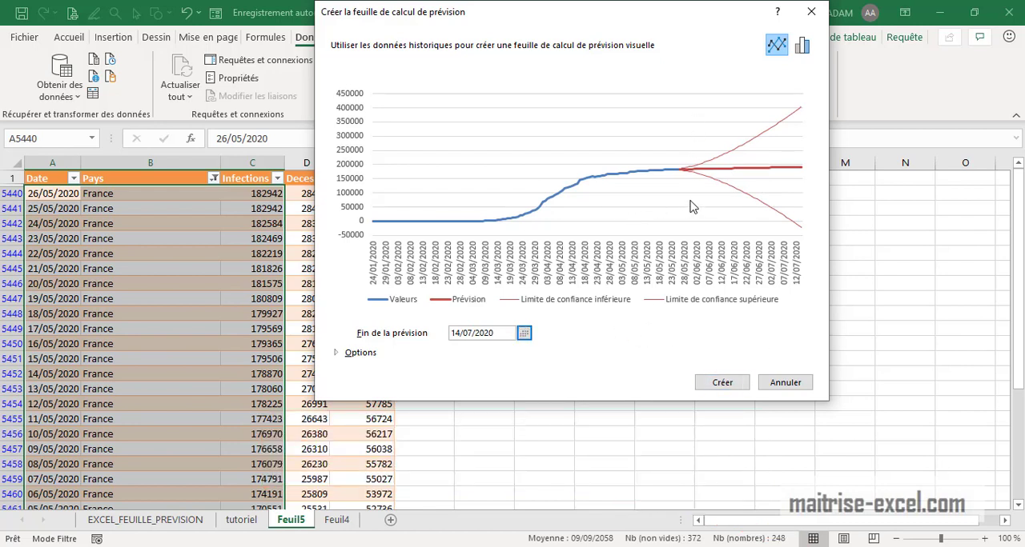
{"action": "left_click", "coordinate": [730, 381]}
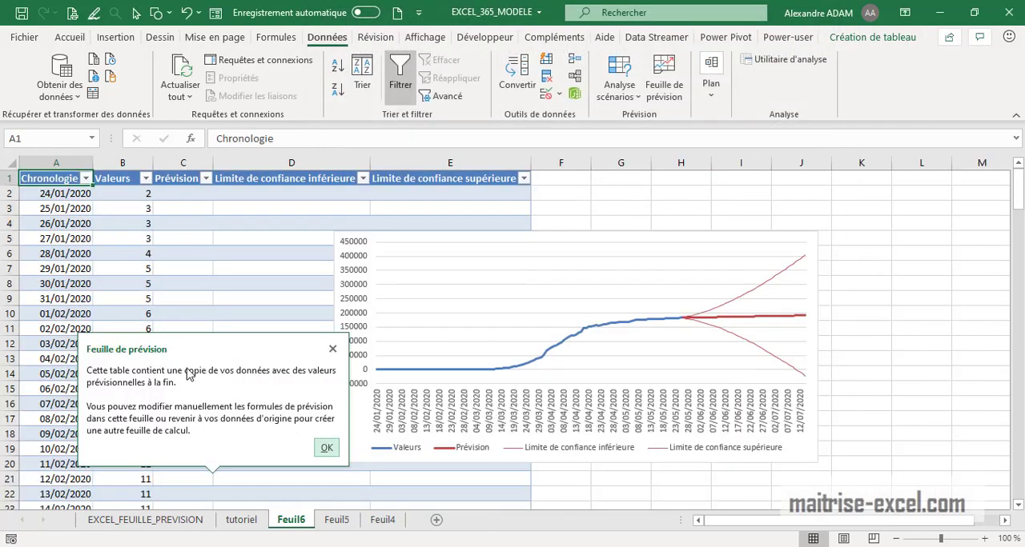
{"action": "left_click", "coordinate": [326, 450]}
- Move the forecast chart off the data table into the empty cells beside it, starting in column F
{"action": "left_click", "coordinate": [360, 350]}
{"action": "left_click", "coordinate": [485, 237]}
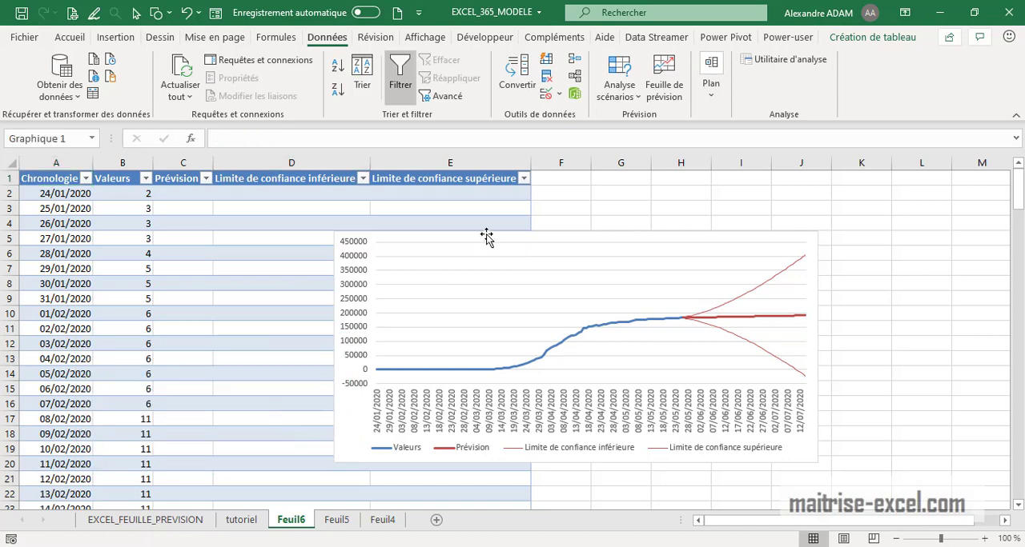
{"action": "left_click_drag", "start_coordinate": [544, 234], "coordinate": [753, 209]}
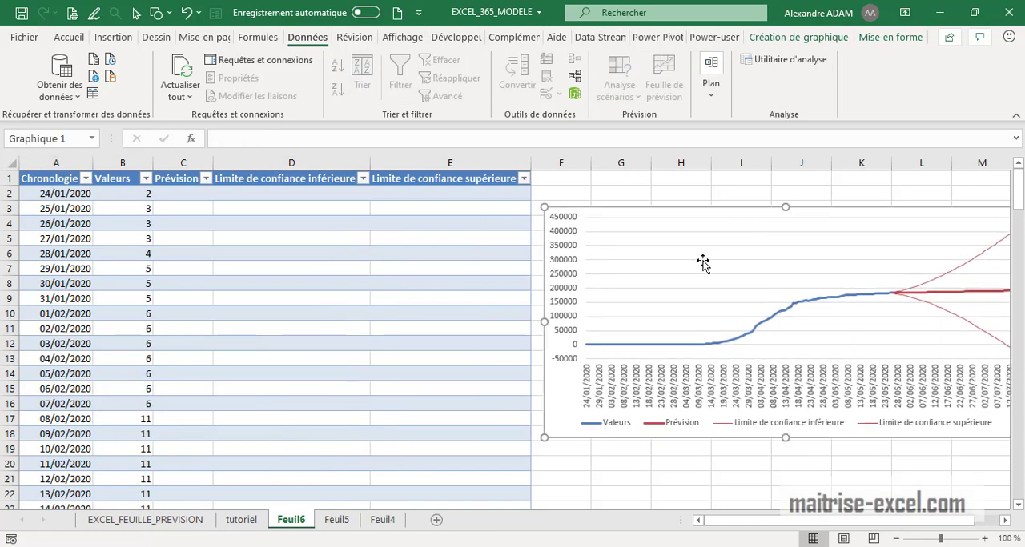
- Examine the forecast values and the lower and upper confidence limits at the end of the forecast table
{"action": "scroll", "coordinate": [702, 284], "scroll_direction": "down", "scroll_amount": 1}
{"action": "scroll", "coordinate": [121, 339], "scroll_direction": "down", "scroll_amount": 20}
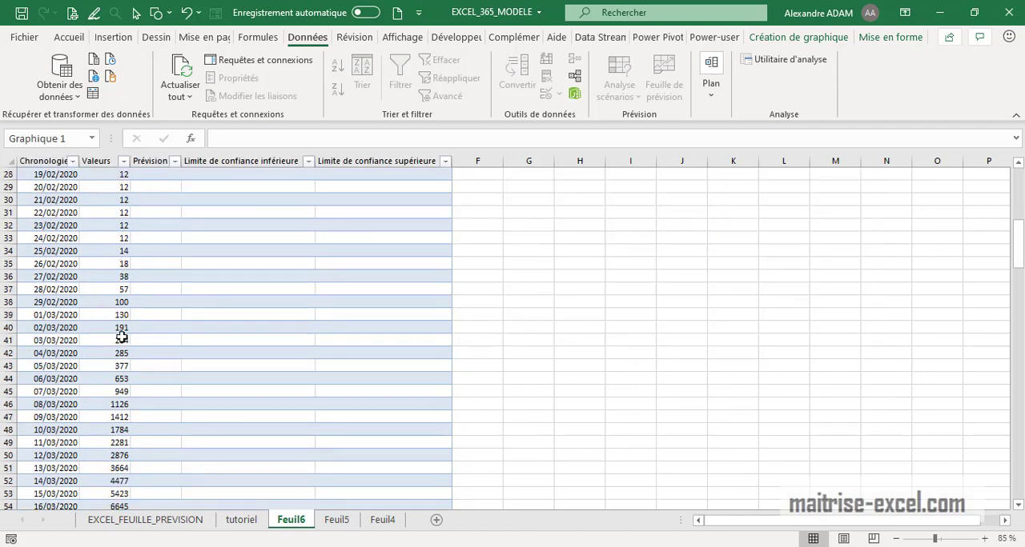
{"action": "scroll", "coordinate": [160, 364], "scroll_direction": "down", "scroll_amount": 16}
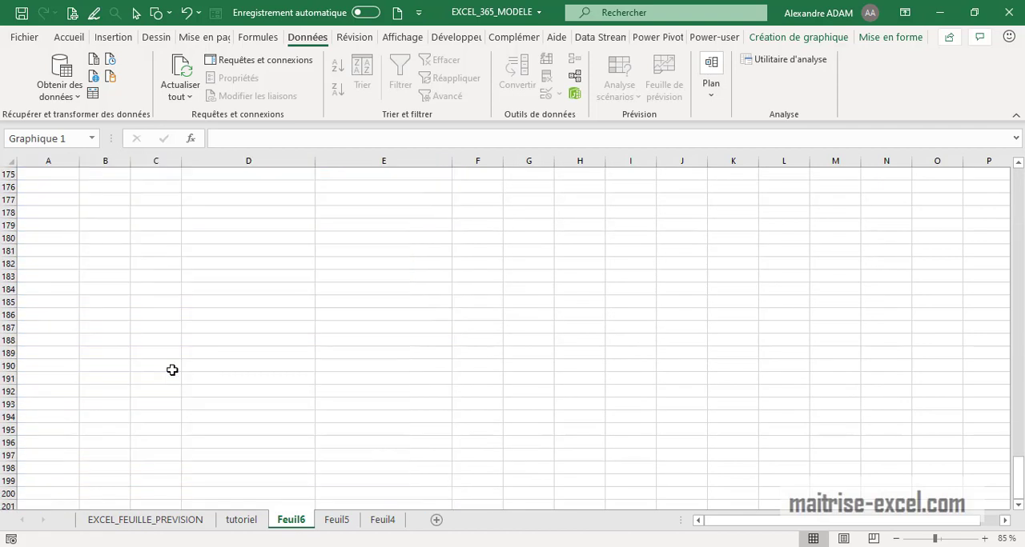
{"action": "scroll", "coordinate": [205, 340], "scroll_direction": "up", "scroll_amount": 6}
{"action": "scroll", "coordinate": [224, 280], "scroll_direction": "up", "scroll_amount": 6}
{"action": "scroll", "coordinate": [389, 274], "scroll_direction": "up", "scroll_amount": 5}
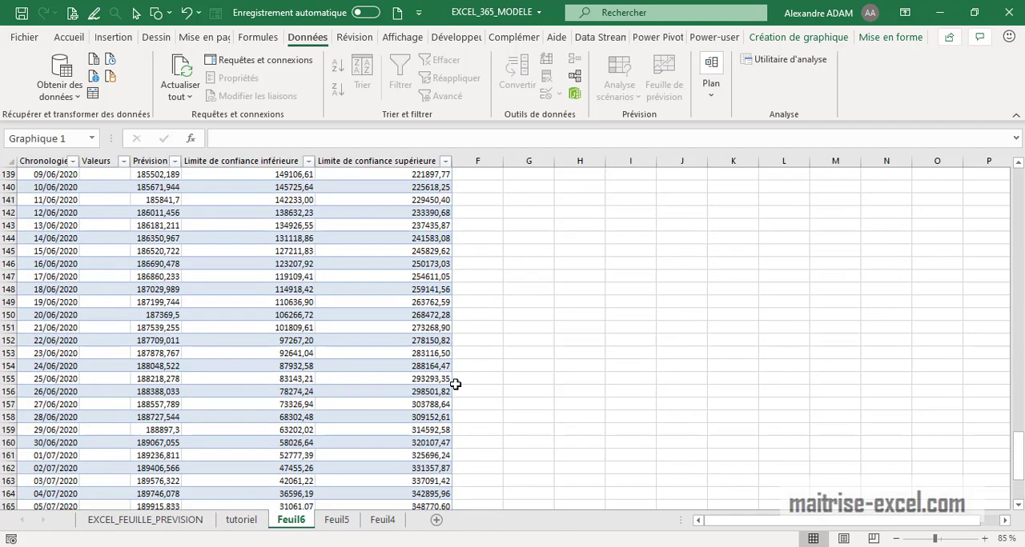
{"action": "left_click_drag", "start_coordinate": [1017, 424], "coordinate": [1020, 160]}
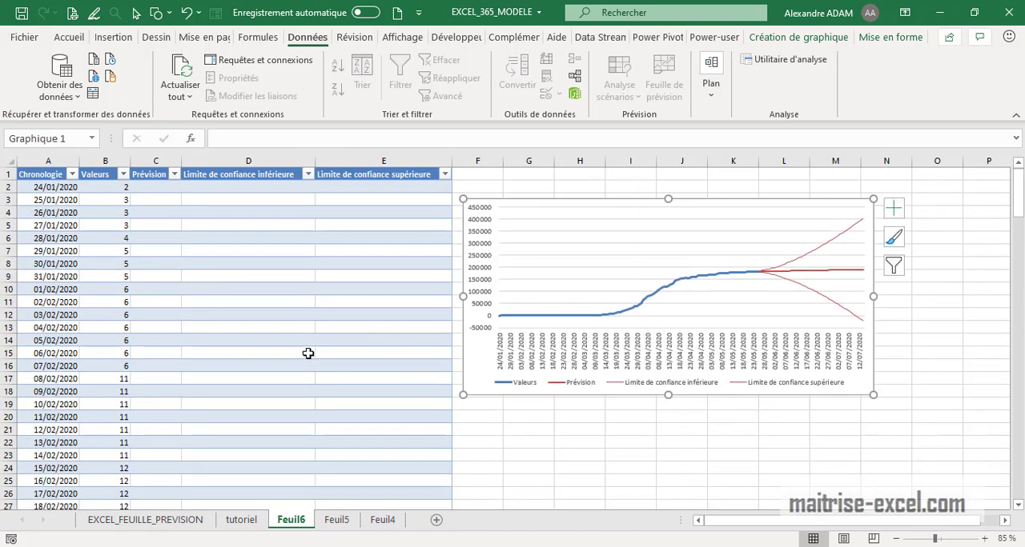